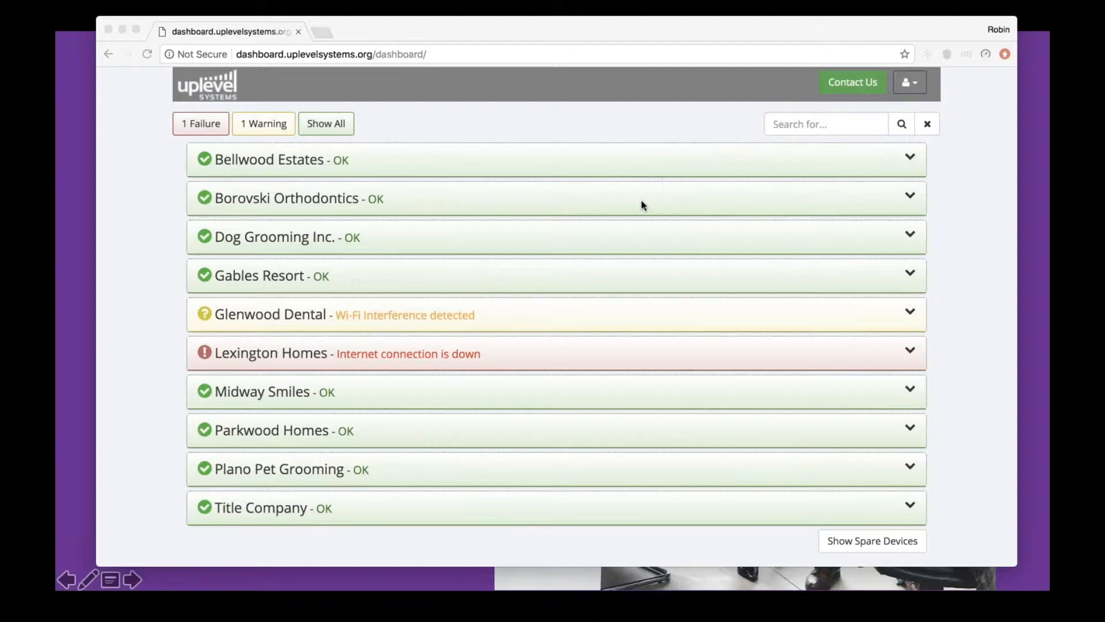
# Open the account's monthly report settings for editing
pyautogui.click(908, 85)
pyautogui.click(910, 91)
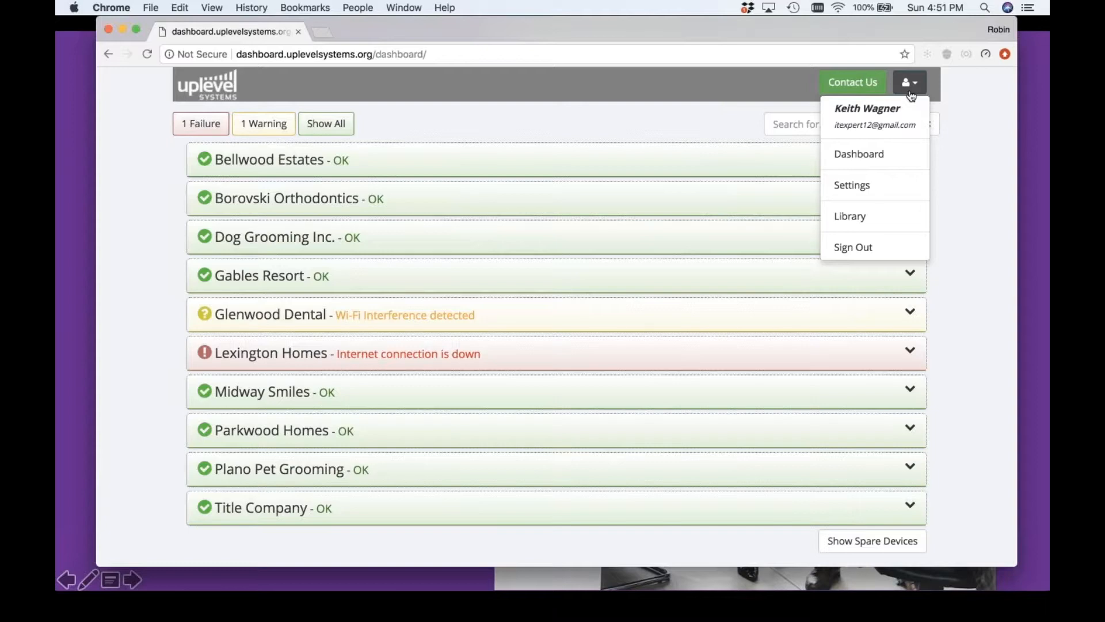
pyautogui.click(871, 190)
pyautogui.click(387, 145)
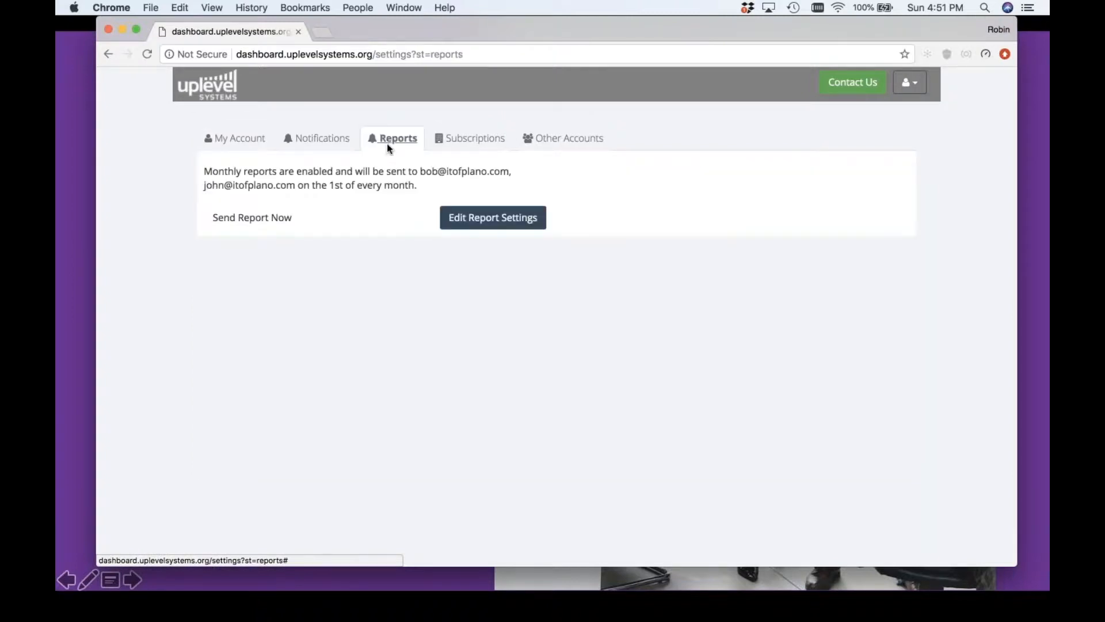
pyautogui.click(457, 217)
# Examine the report's company name, recipients and logo file selection, leaving the report settings unsaved
pyautogui.tripleClick(352, 232)
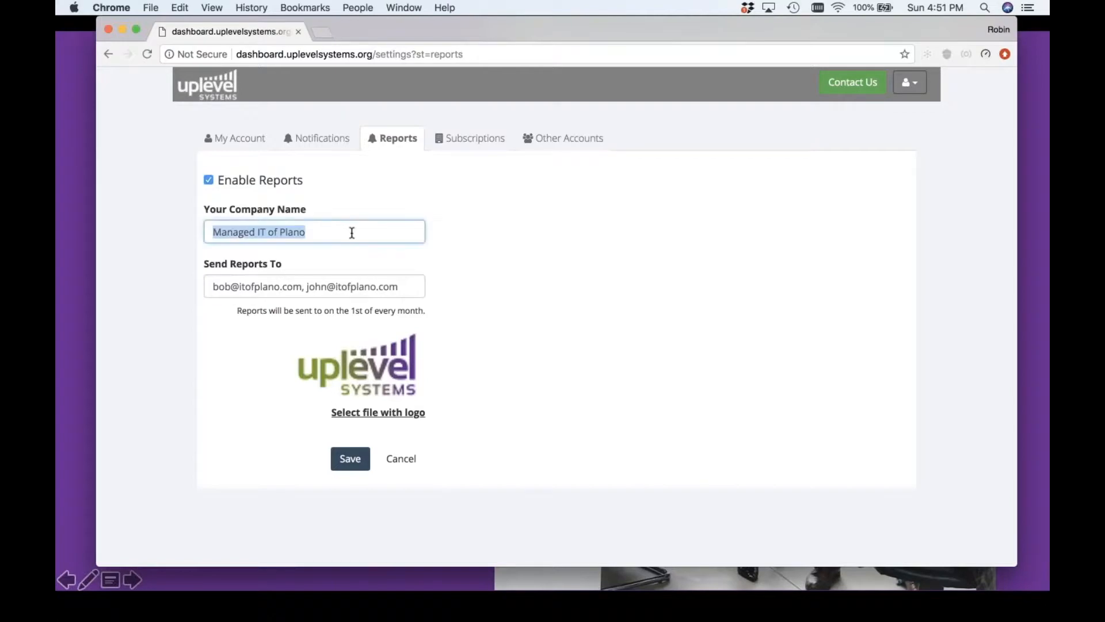
pyautogui.click(385, 414)
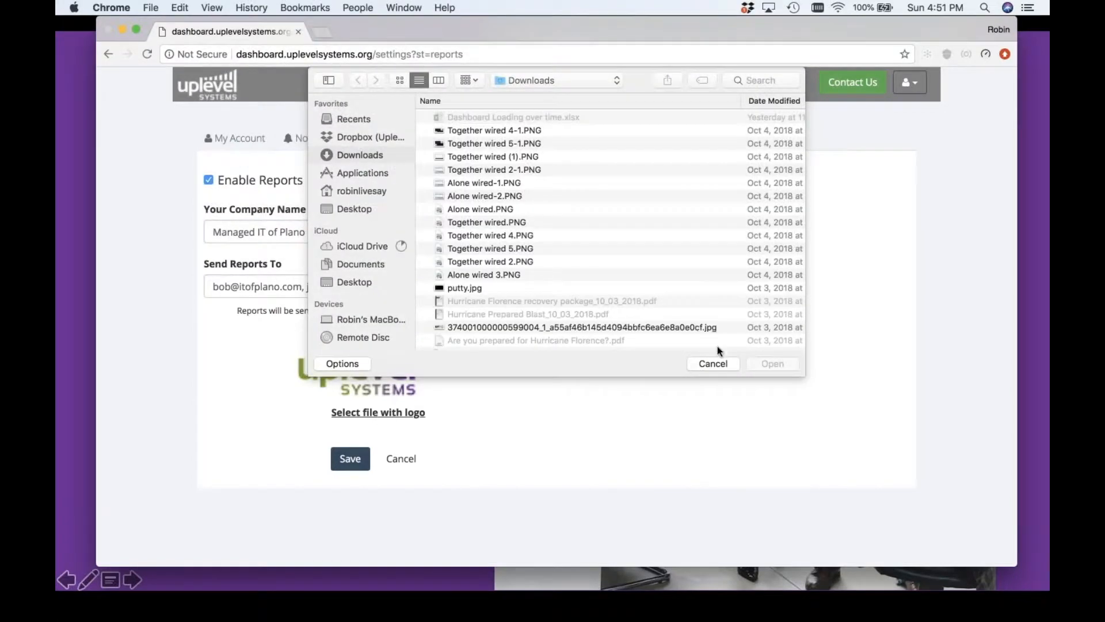
pyautogui.click(714, 364)
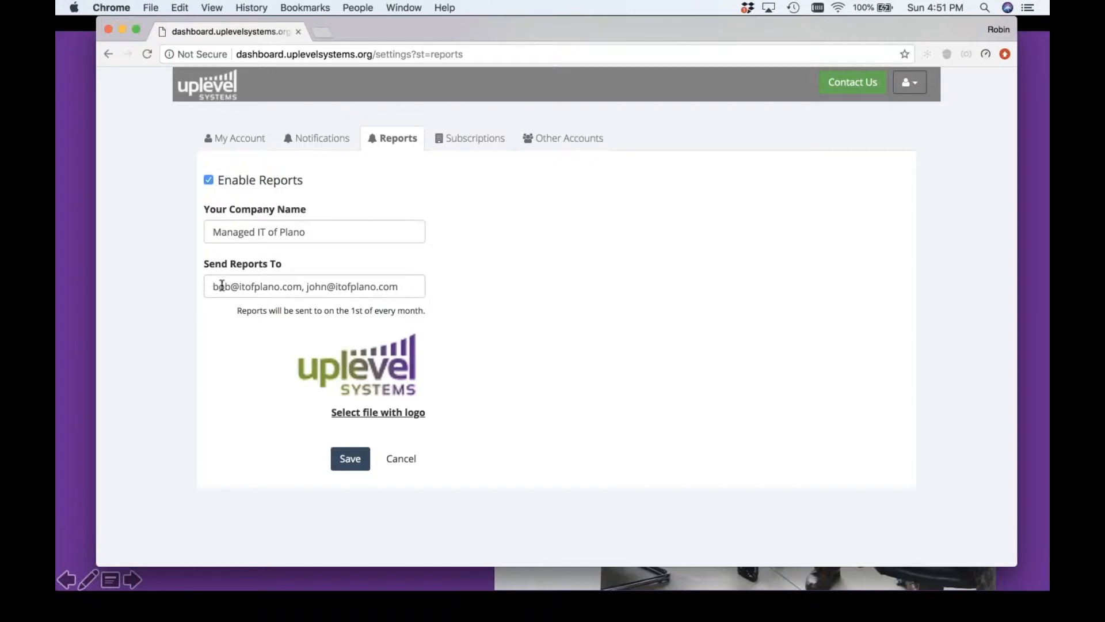
pyautogui.click(409, 460)
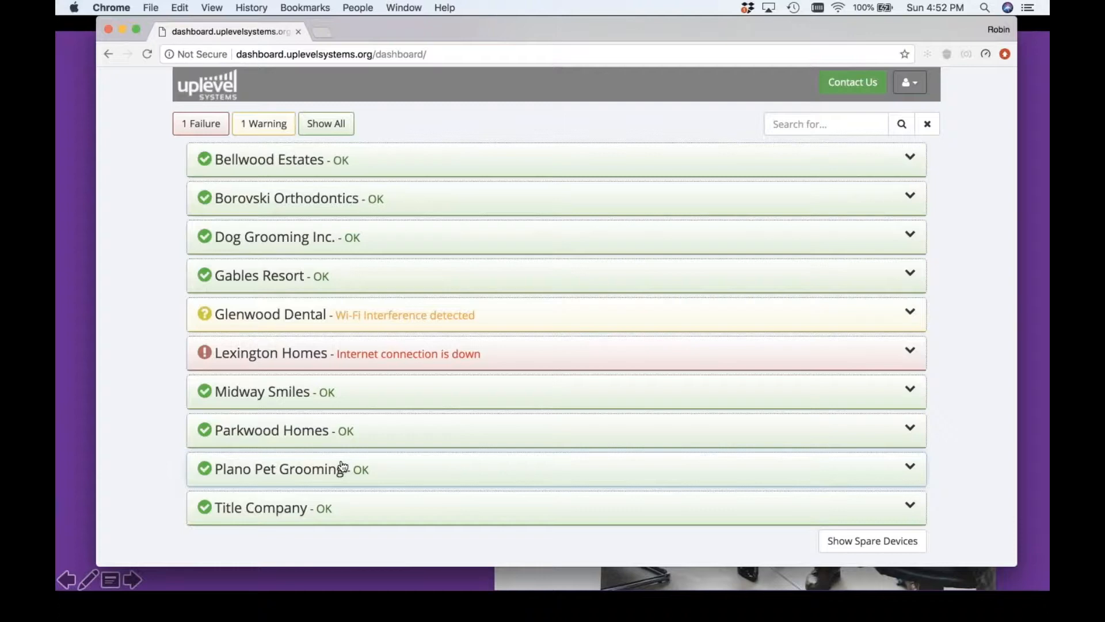
# Filter the customer list by failures and by warnings, and restore the view of all customers
pyautogui.click(183, 133)
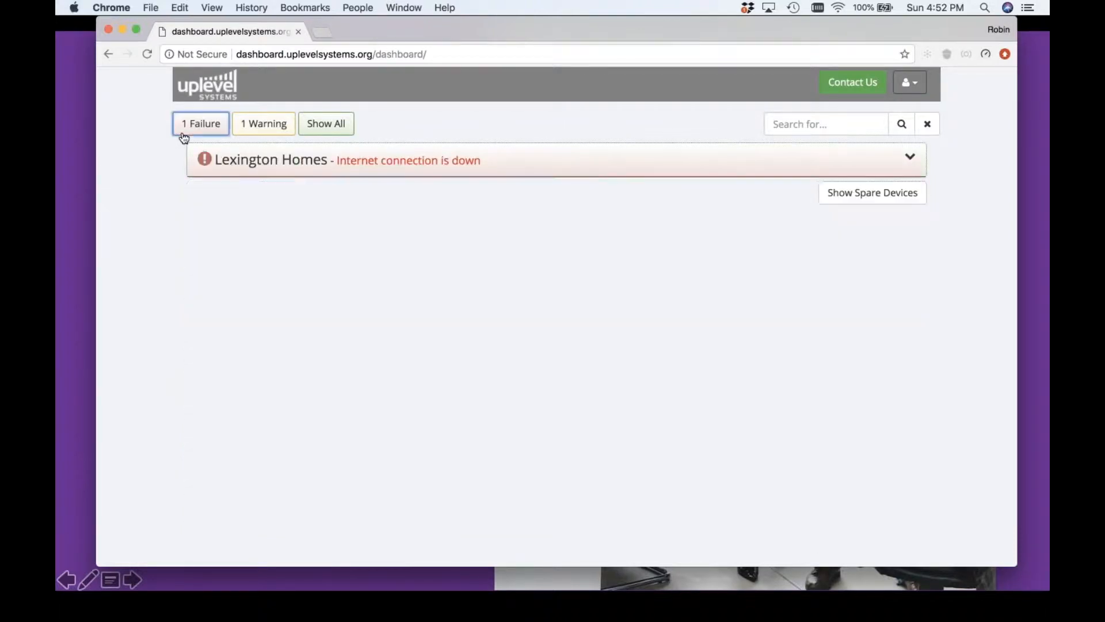
pyautogui.click(258, 132)
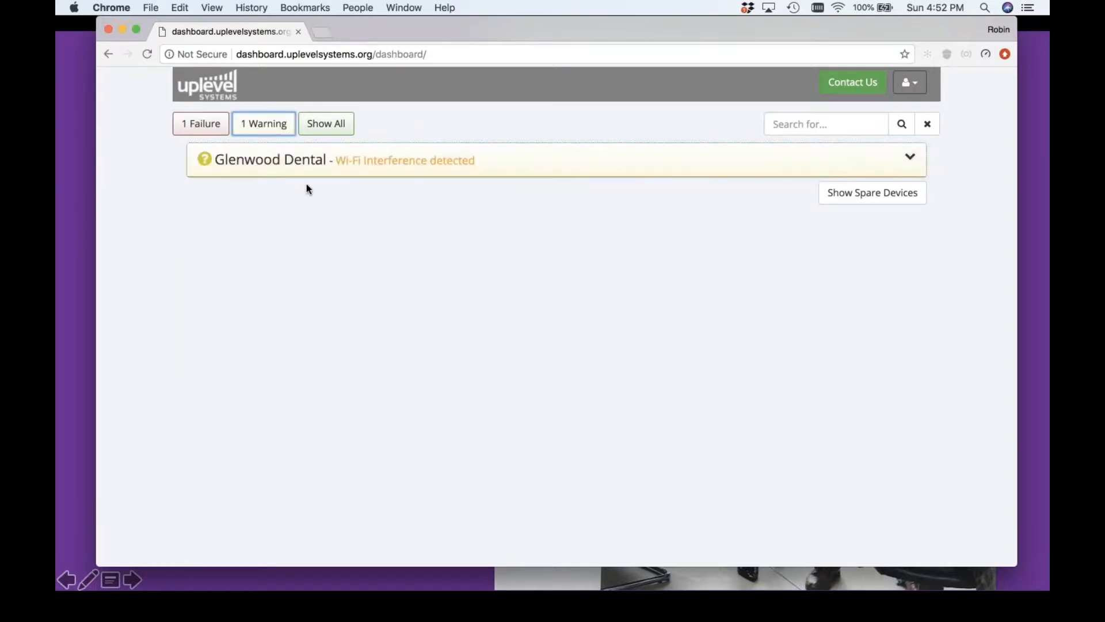
pyautogui.click(345, 132)
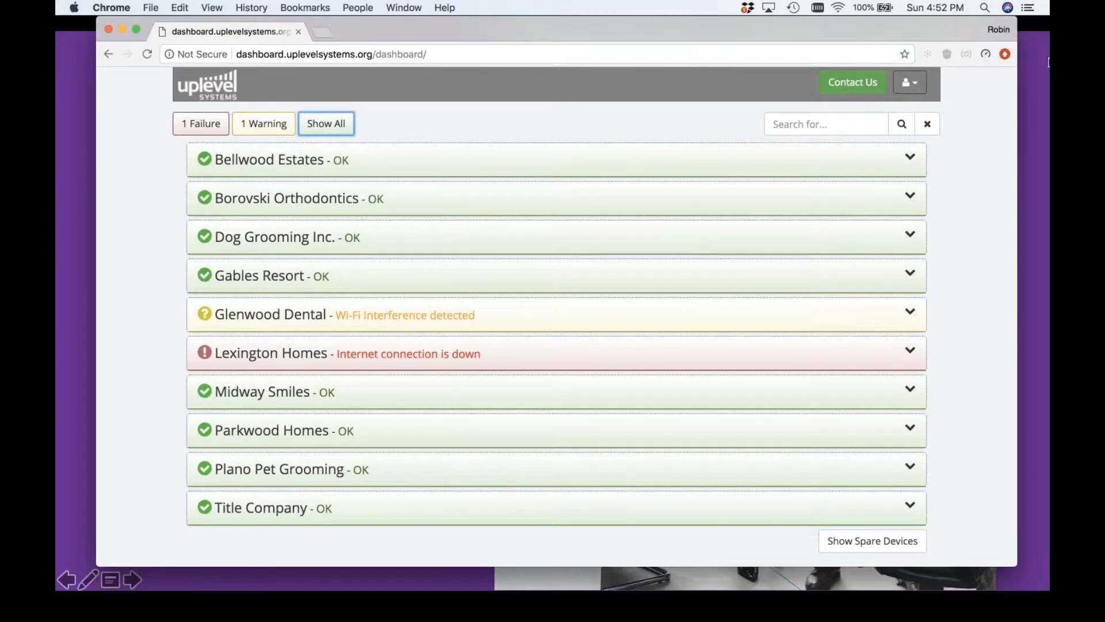
# Search the customer list for "bel" and clear the search term
pyautogui.click(797, 121)
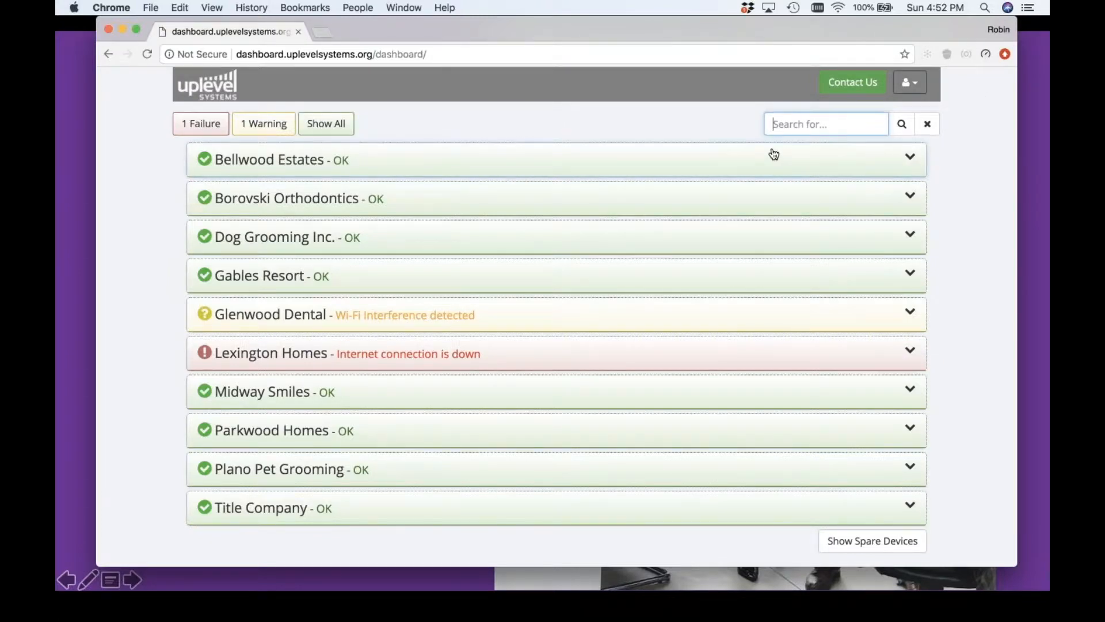
pyautogui.write('bel')
pyautogui.press('BackSpace')
pyautogui.press('BackSpace')
pyautogui.press('BackSpace')
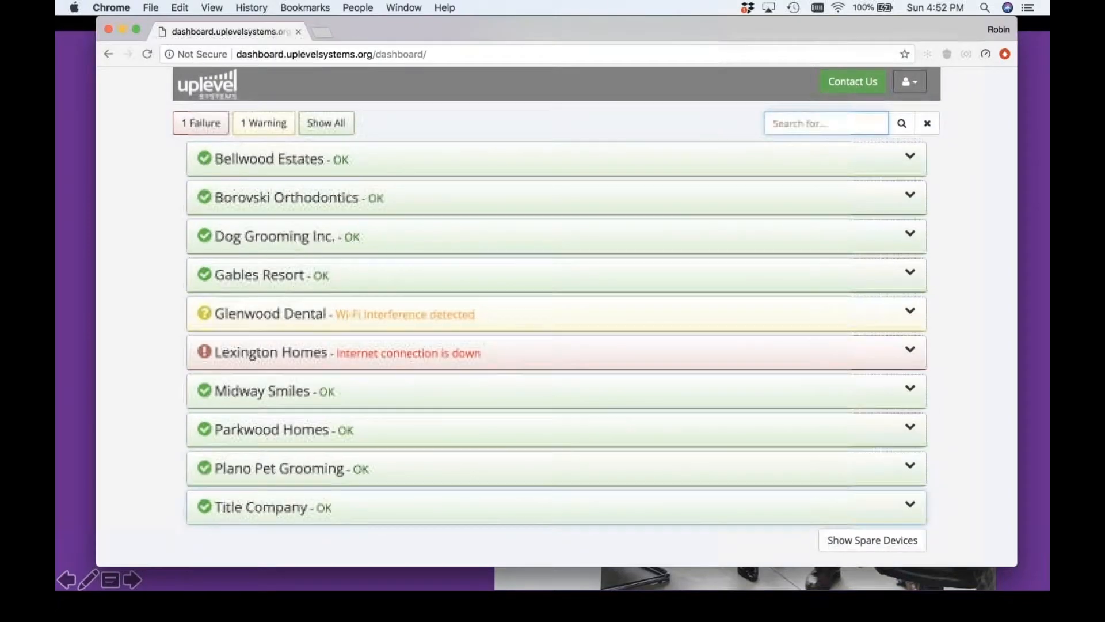
# Show the spare devices beneath the customer list and look through them
pyautogui.click(893, 544)
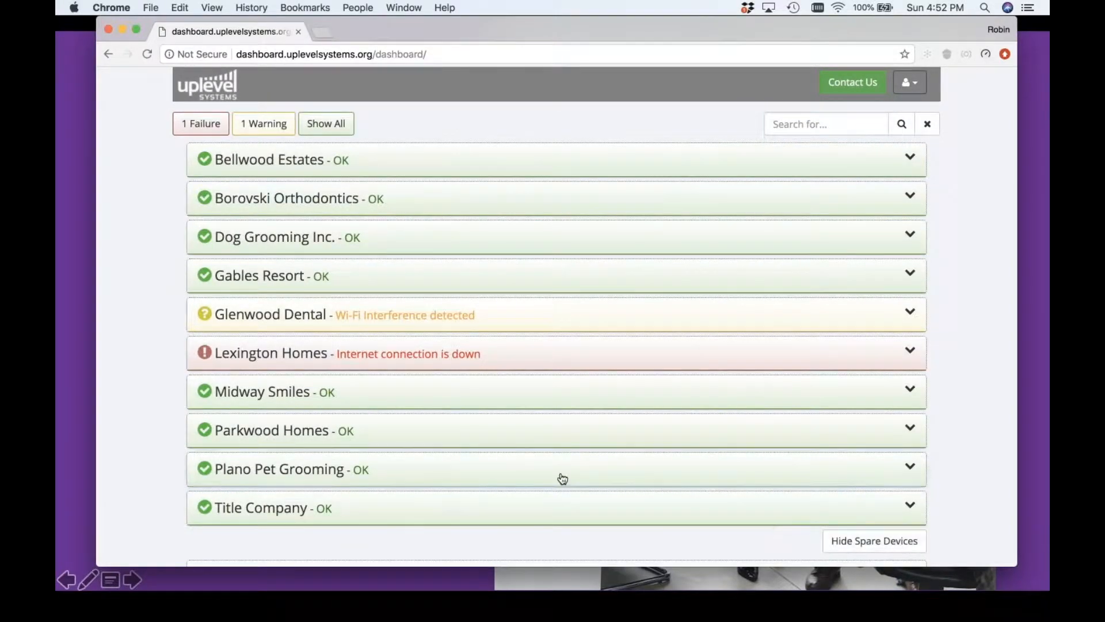
pyautogui.scroll(-3, 775, 528)
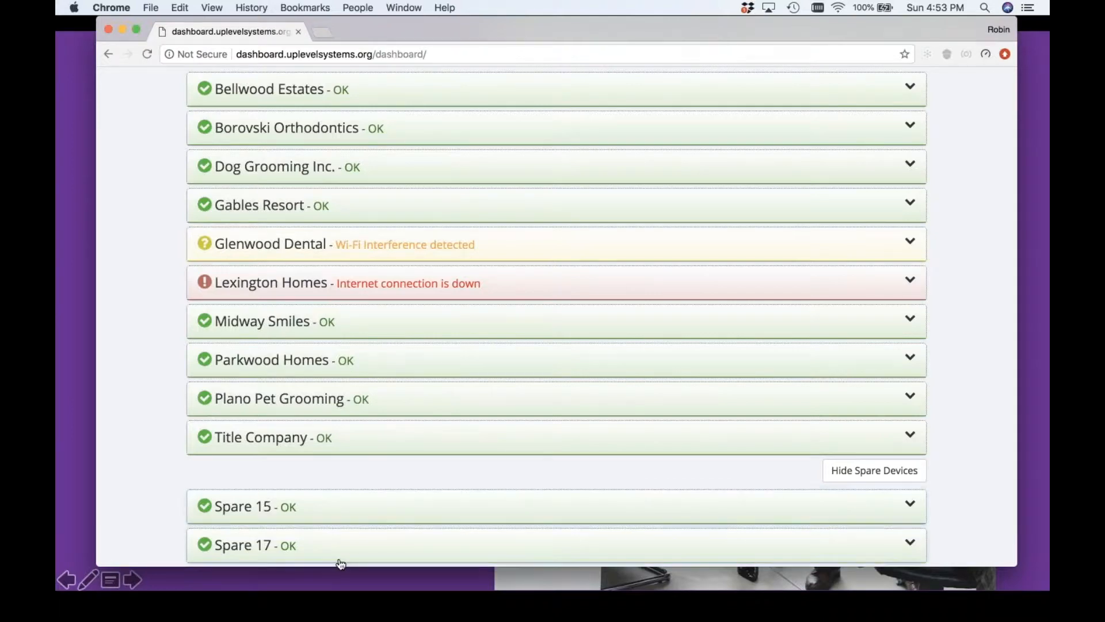
pyautogui.scroll(3, 377, 402)
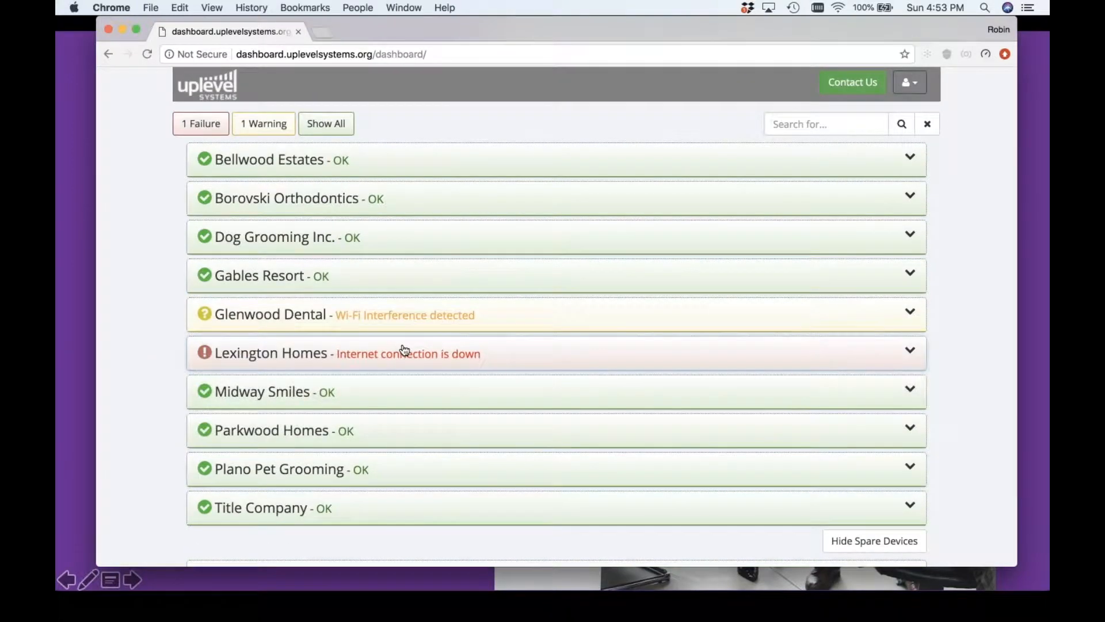
# Open the Lexington Homes main site's configuration and start editing its customer site details in the site settings
pyautogui.click(405, 351)
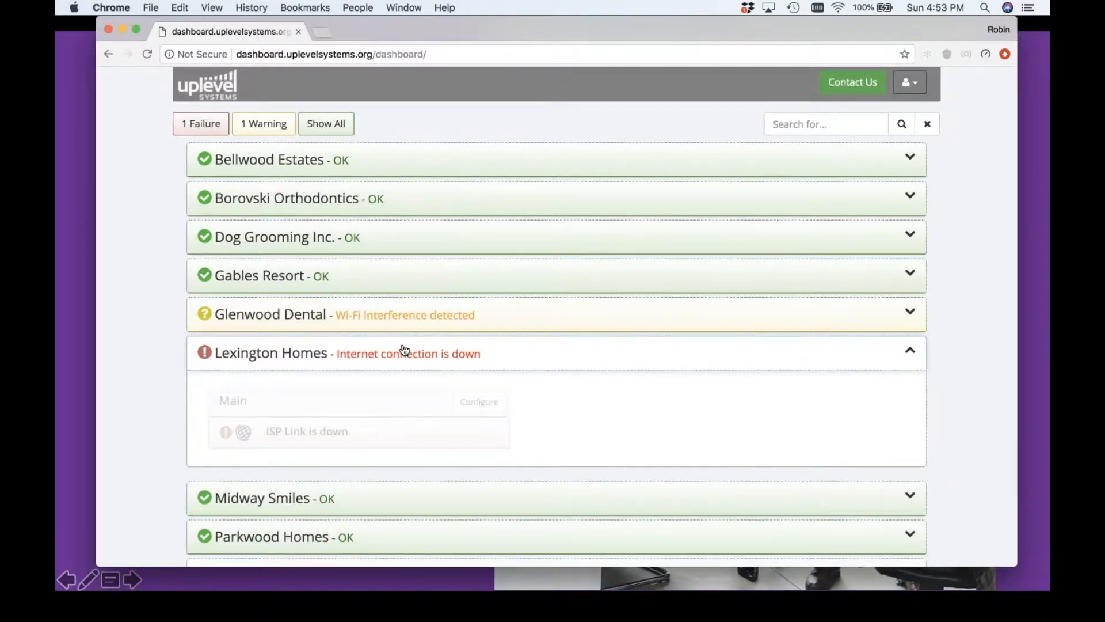
pyautogui.click(468, 397)
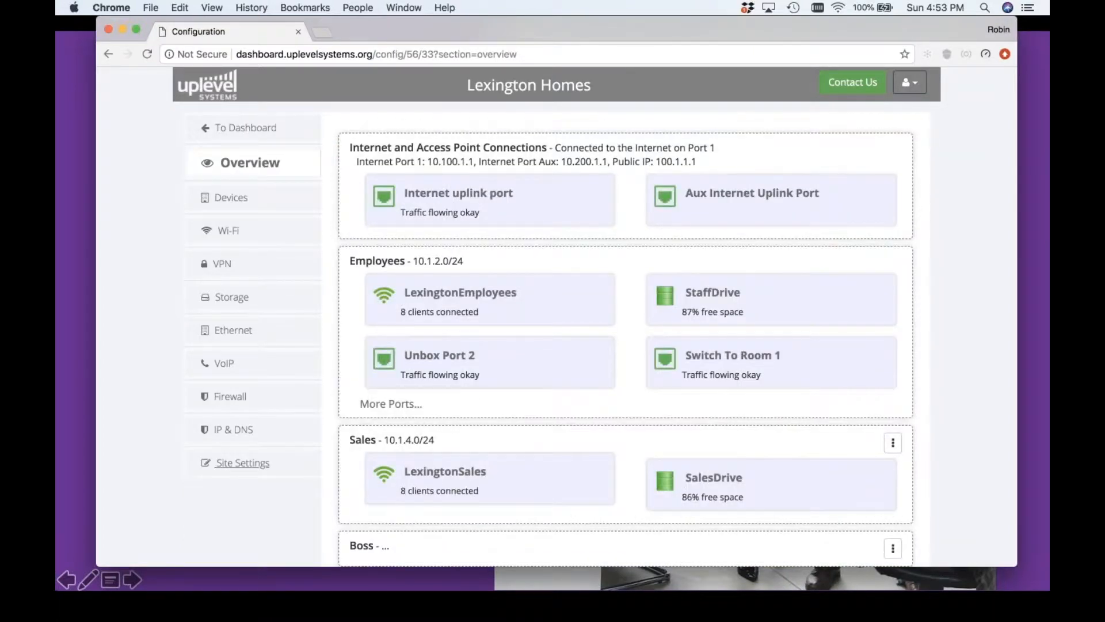
pyautogui.click(248, 461)
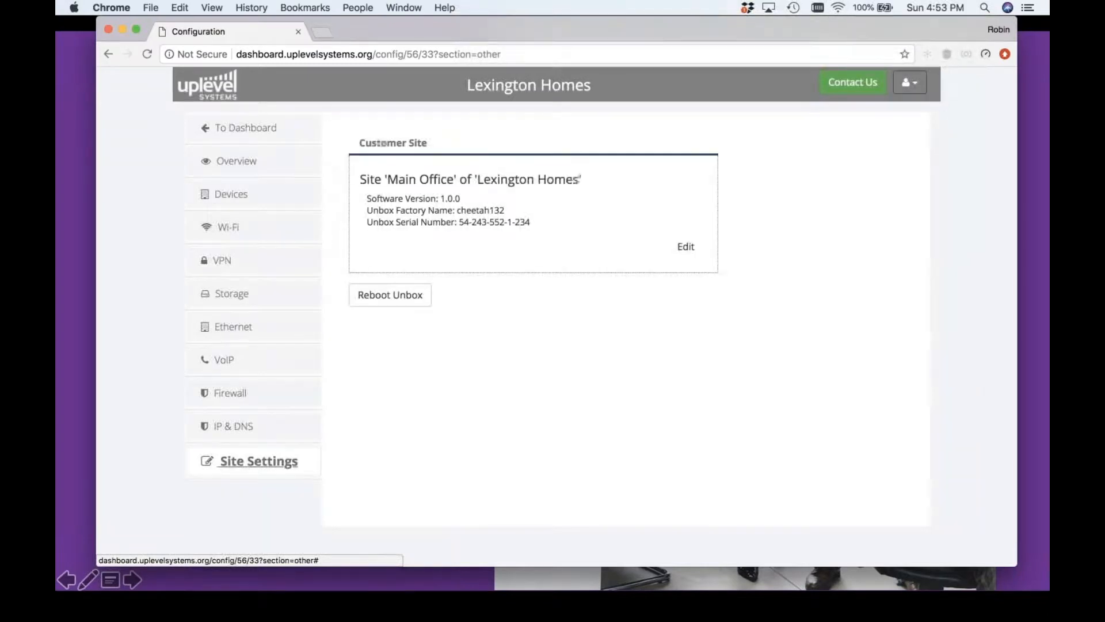
pyautogui.click(687, 247)
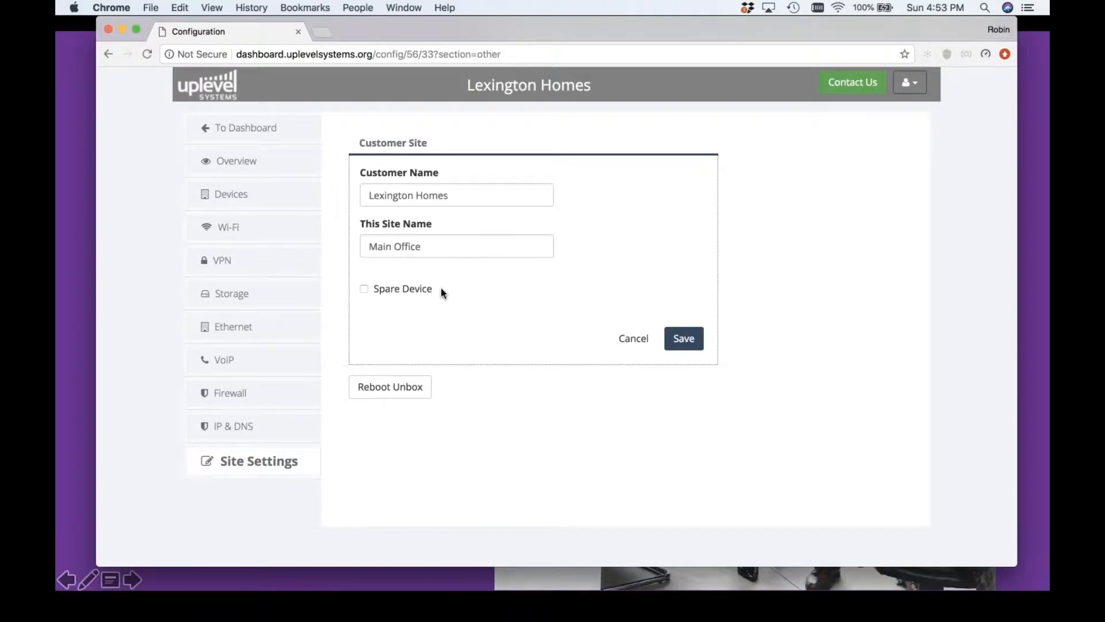
# Review the customer and site names, mark the Lexington Homes site as a spare device, and save the site details
pyautogui.moveTo(368, 195); pyautogui.dragTo(479, 190)
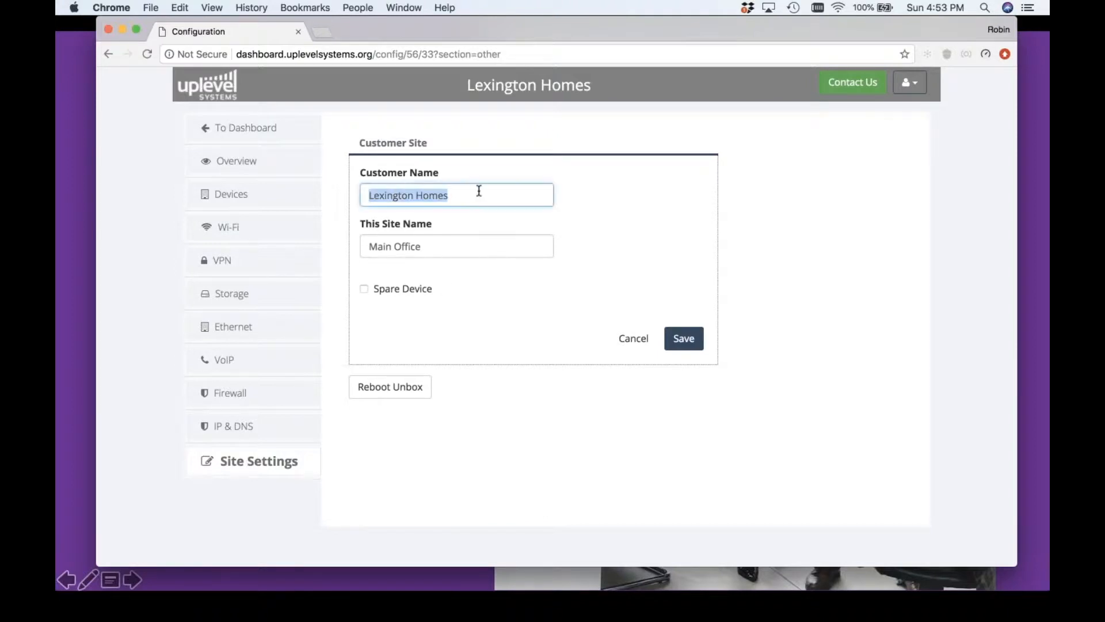
pyautogui.moveTo(363, 246); pyautogui.dragTo(430, 247)
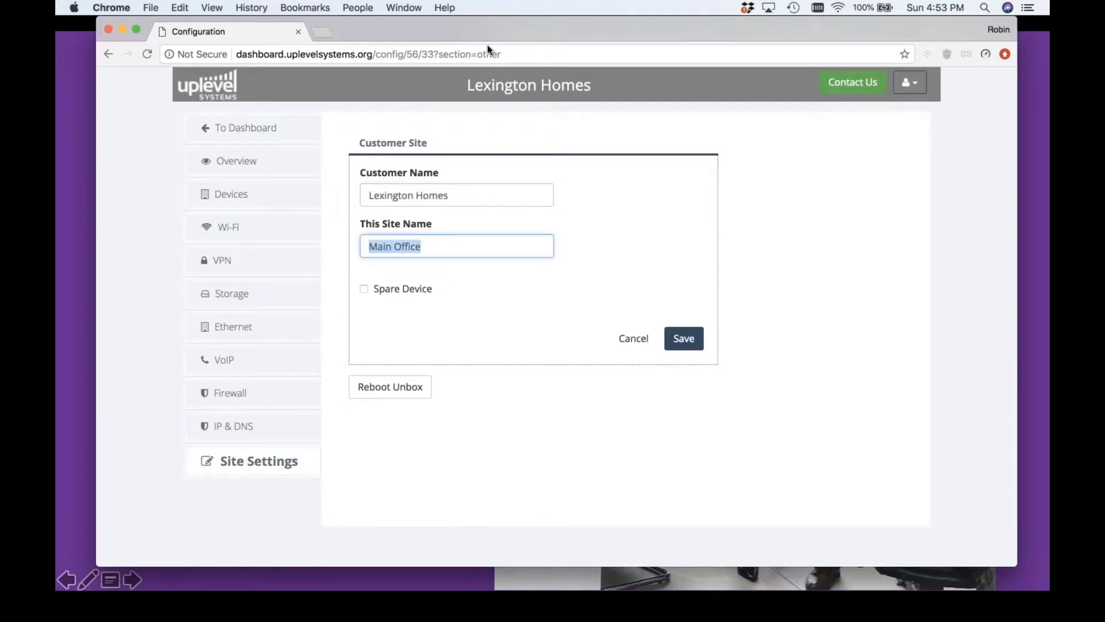
pyautogui.moveTo(465, 82); pyautogui.dragTo(601, 87)
pyautogui.click(608, 88)
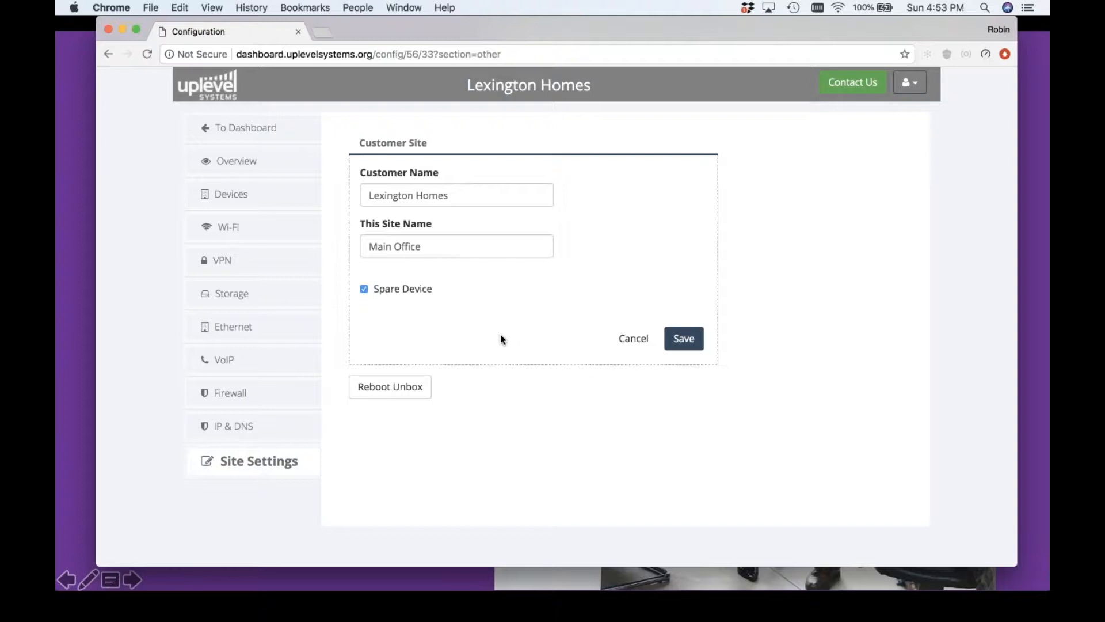
pyautogui.click(670, 341)
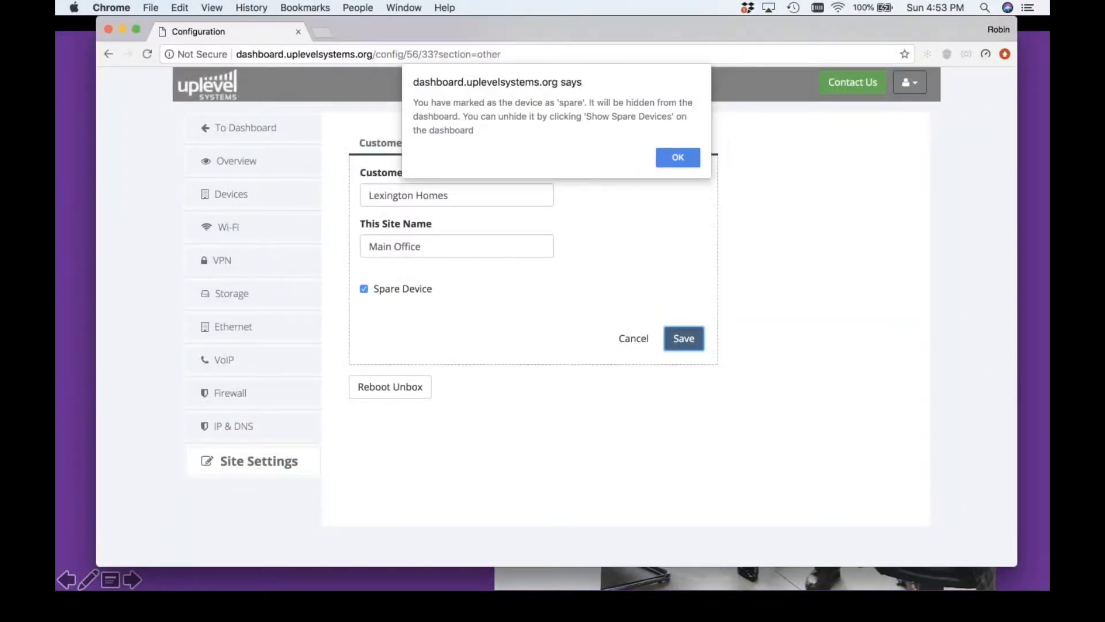
pyautogui.click(678, 157)
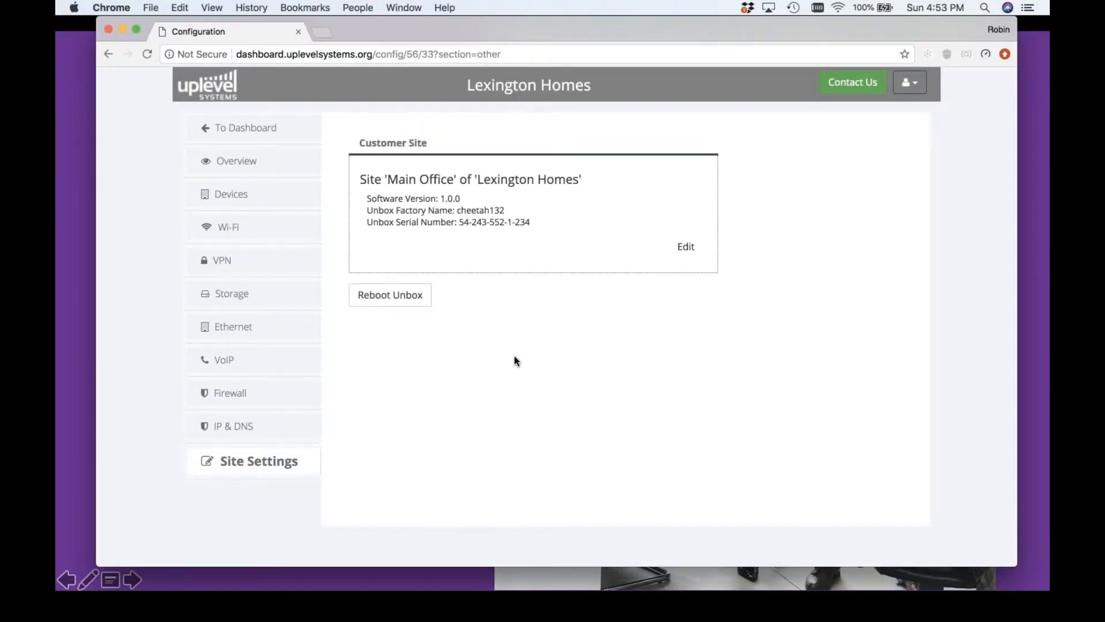
# Reopen the Lexington Homes site details, clear the spare device option, and cancel the edit
pyautogui.click(679, 245)
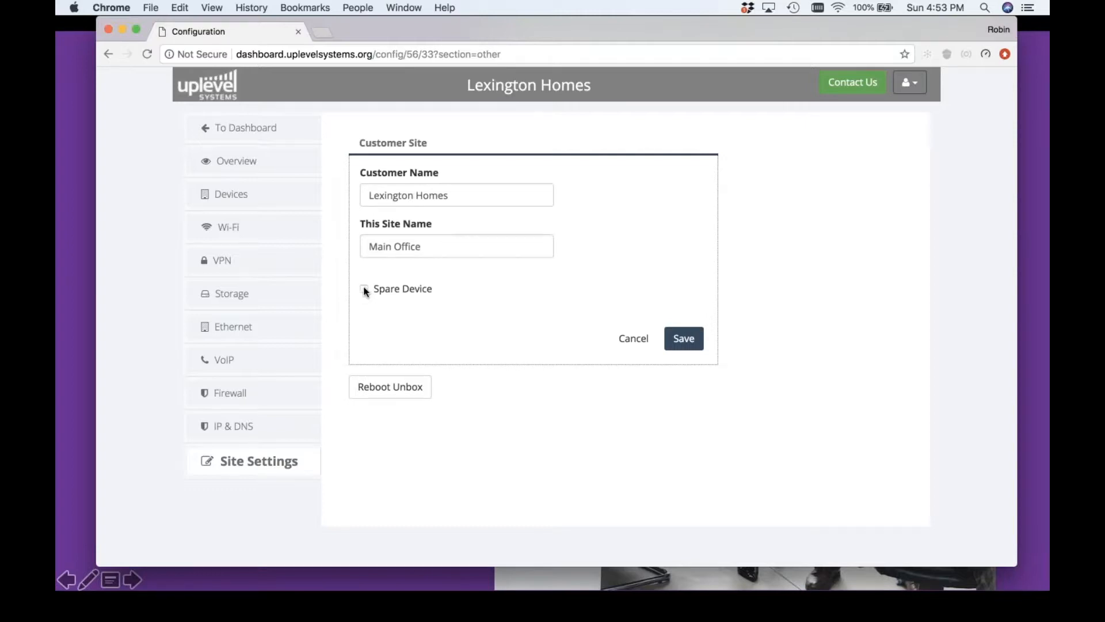
pyautogui.click(620, 340)
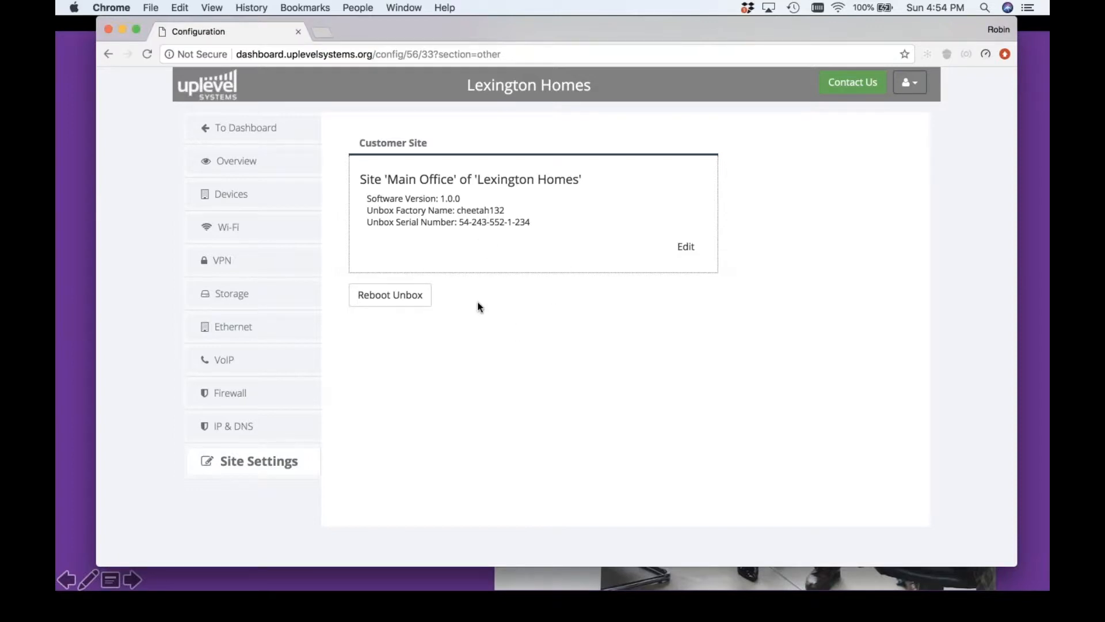
# Open the IP and DNS settings and examine the address ranges of the Midway Office and Parker Office groups
pyautogui.click(235, 427)
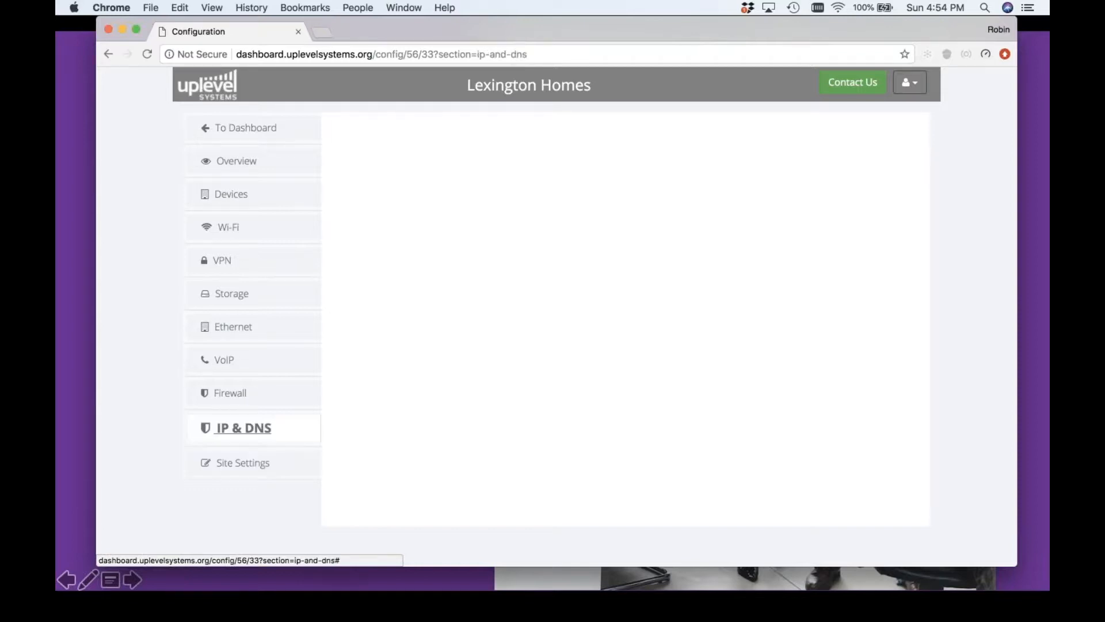
pyautogui.scroll(-2, 497, 271)
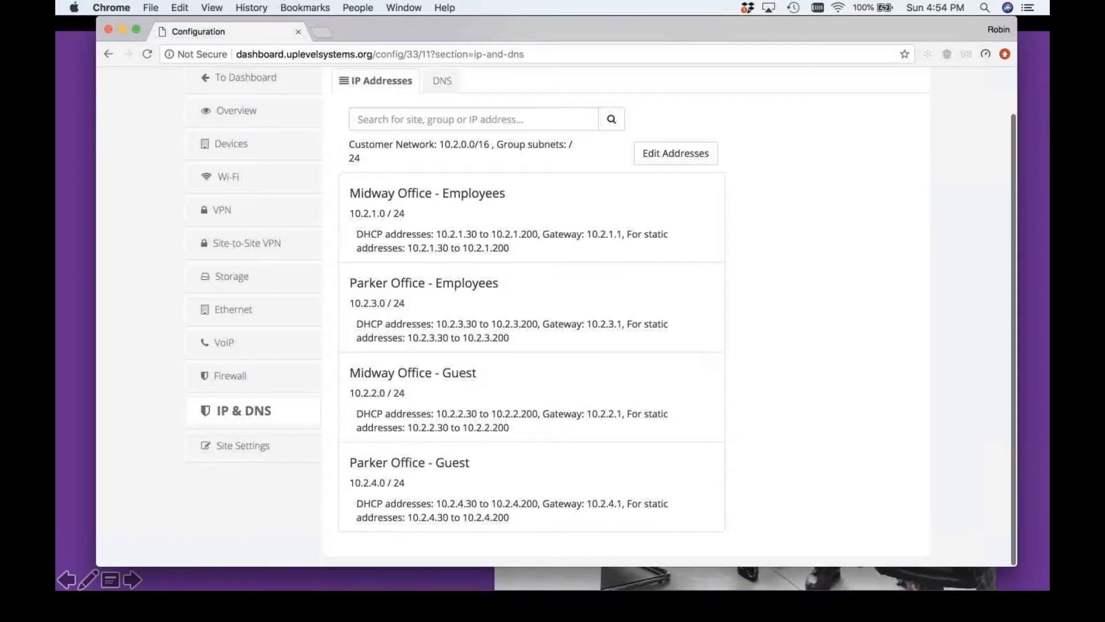
pyautogui.scroll(2, 498, 317)
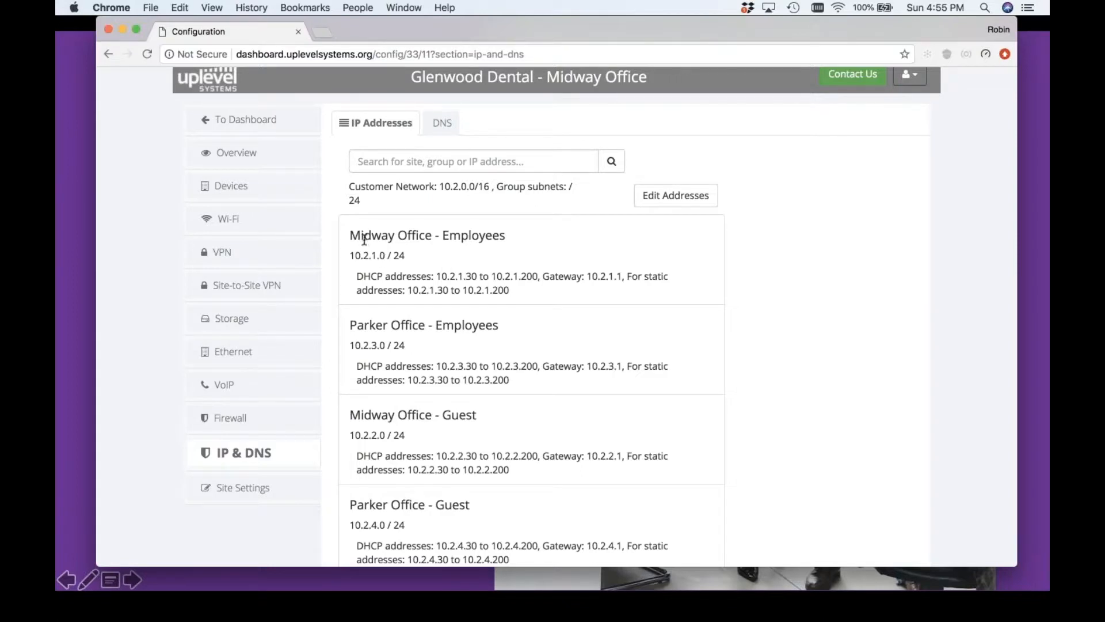
pyautogui.moveTo(350, 235); pyautogui.dragTo(431, 236)
pyautogui.moveTo(350, 325); pyautogui.dragTo(423, 325)
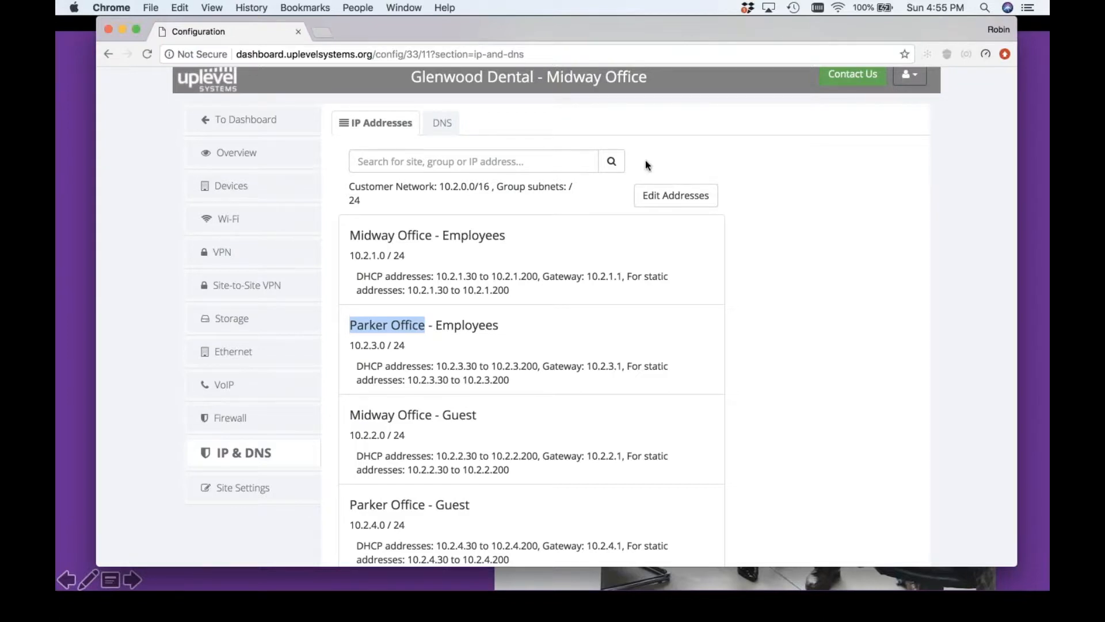
# Review the Glenwood Dental customer network summary and open its IP addresses for editing
pyautogui.moveTo(347, 183)
pyautogui.mouseDown()
pyautogui.moveTo(516, 186)
pyautogui.moveTo(374, 175)
pyautogui.moveTo(348, 184)
pyautogui.mouseUp()
pyautogui.tripleClick(349, 185)
pyautogui.click(695, 196)
pyautogui.click(589, 207)
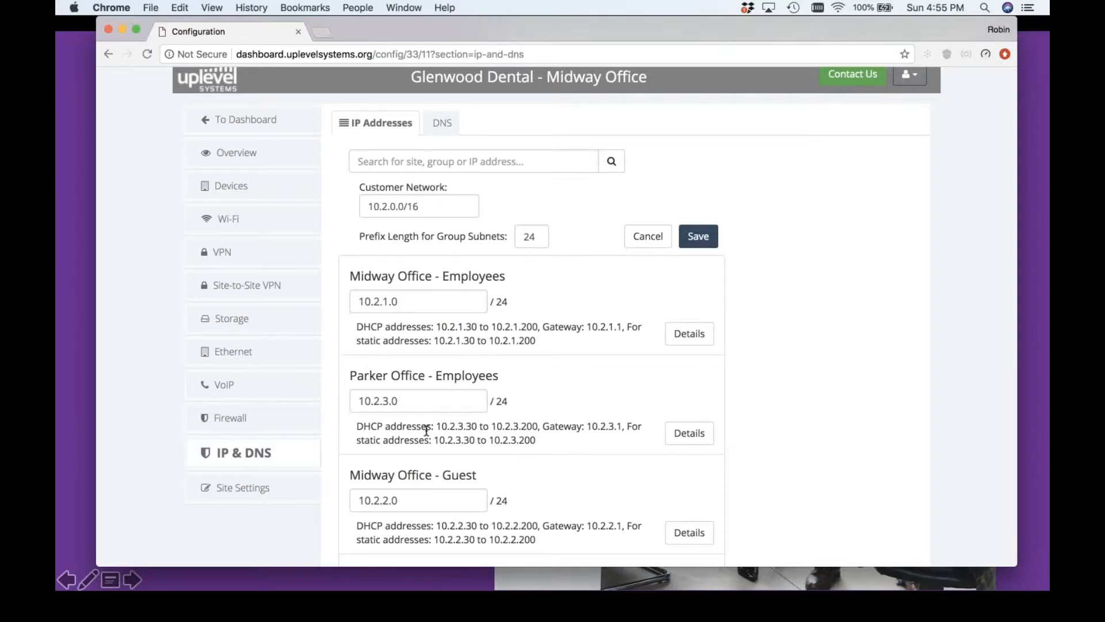
# Examine the customer network range, the Midway Office employees subnet and the prefix length for group subnets
pyautogui.click(384, 209)
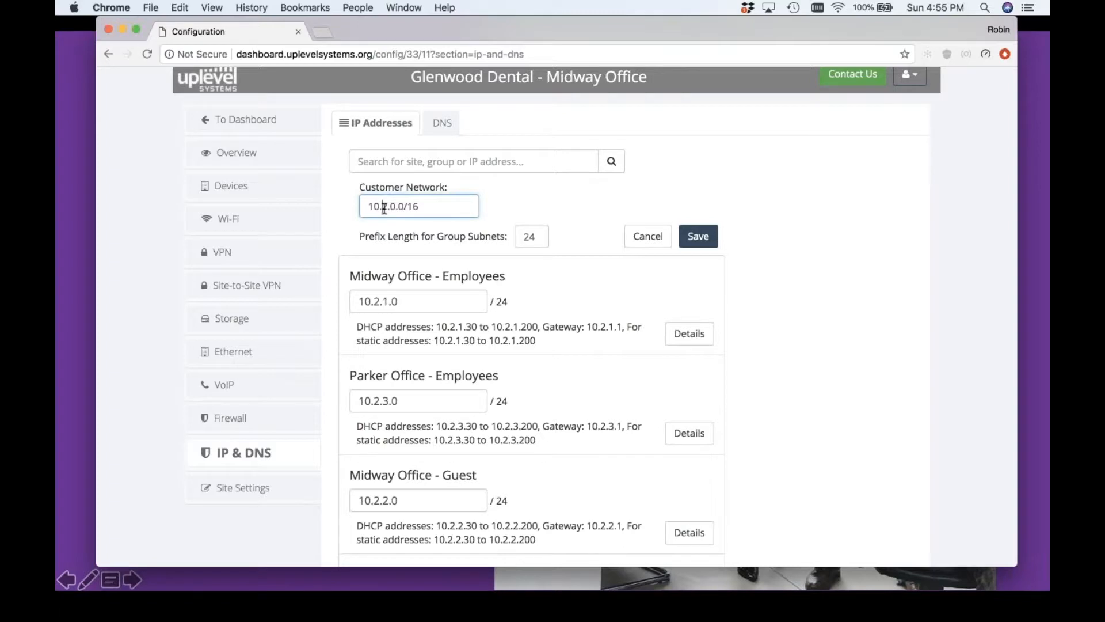
pyautogui.moveTo(407, 206); pyautogui.dragTo(427, 206)
pyautogui.click(405, 215)
pyautogui.scroll(-2, 405, 217)
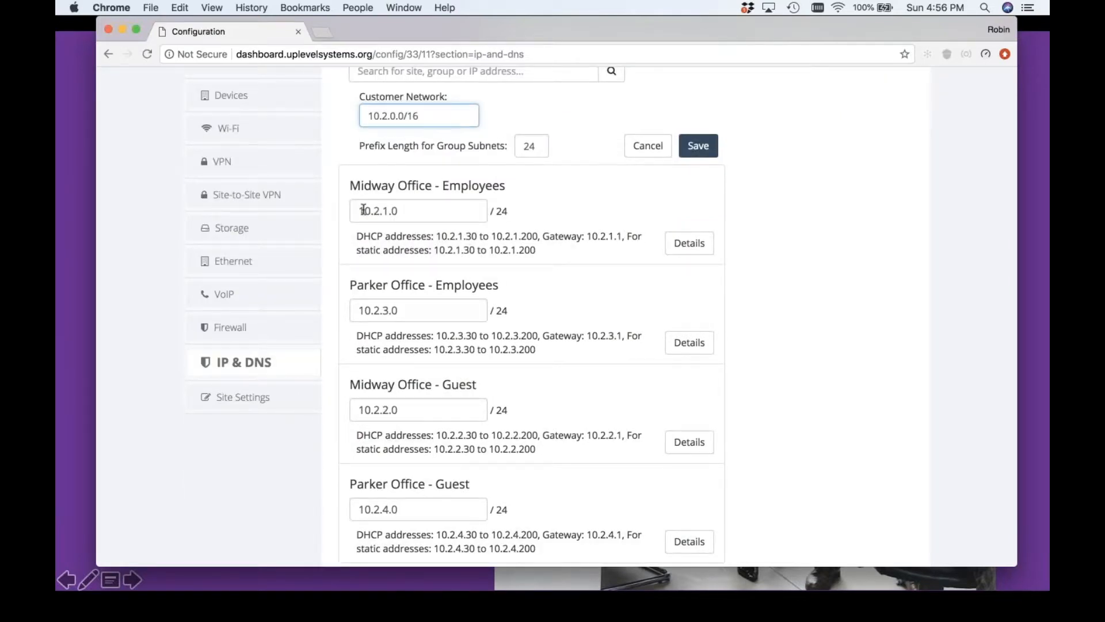
pyautogui.moveTo(354, 211); pyautogui.dragTo(380, 211)
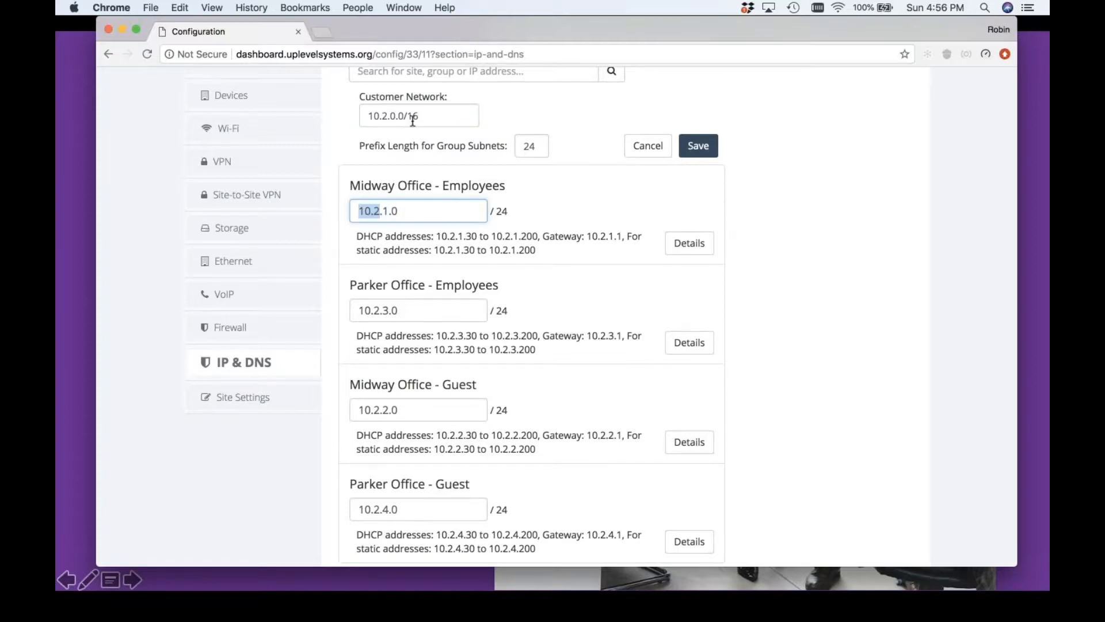
pyautogui.moveTo(404, 116); pyautogui.dragTo(460, 117)
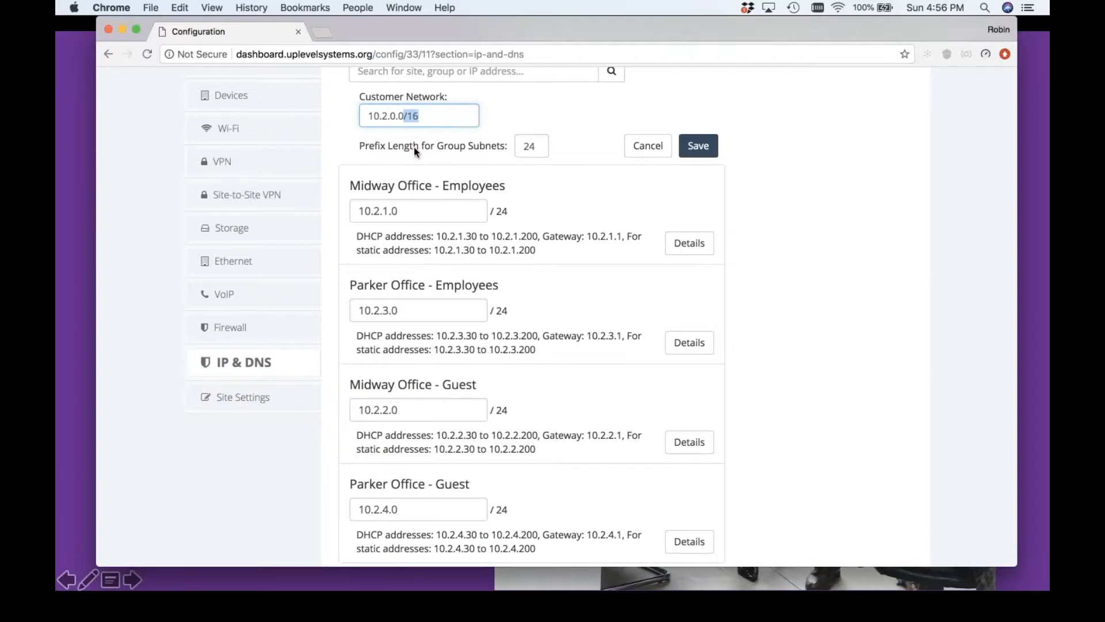
pyautogui.press('Tab')
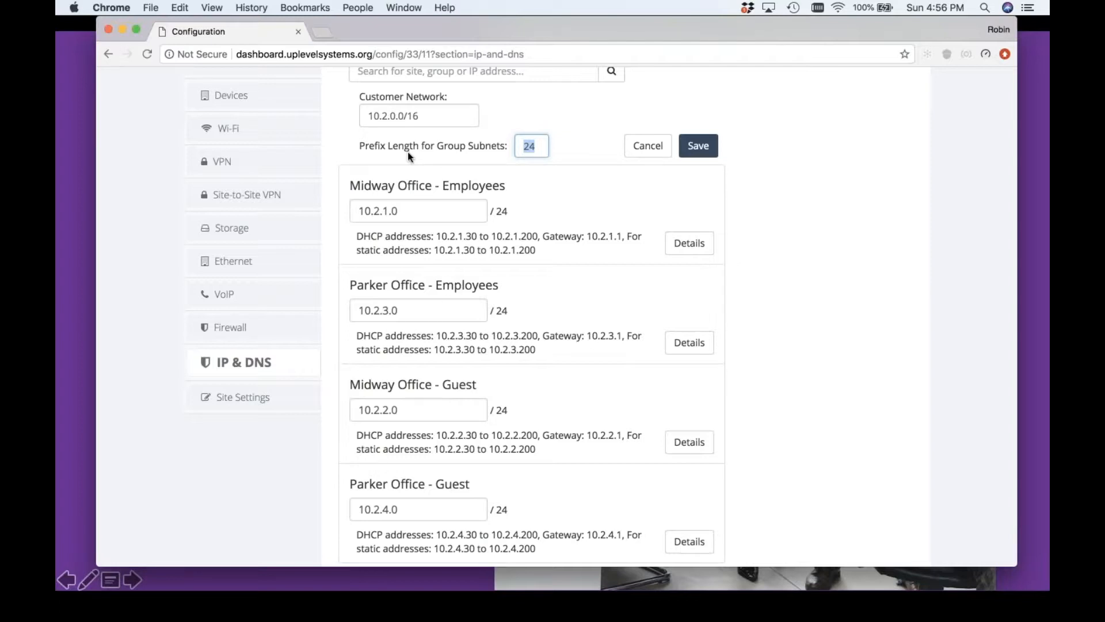
# Examine the prefix length for group subnets and highlight the third octet of the Midway Office employees subnet
pyautogui.hotkey('shift', 'Tab')
pyautogui.press('Tab')
pyautogui.doubleClick(385, 211)
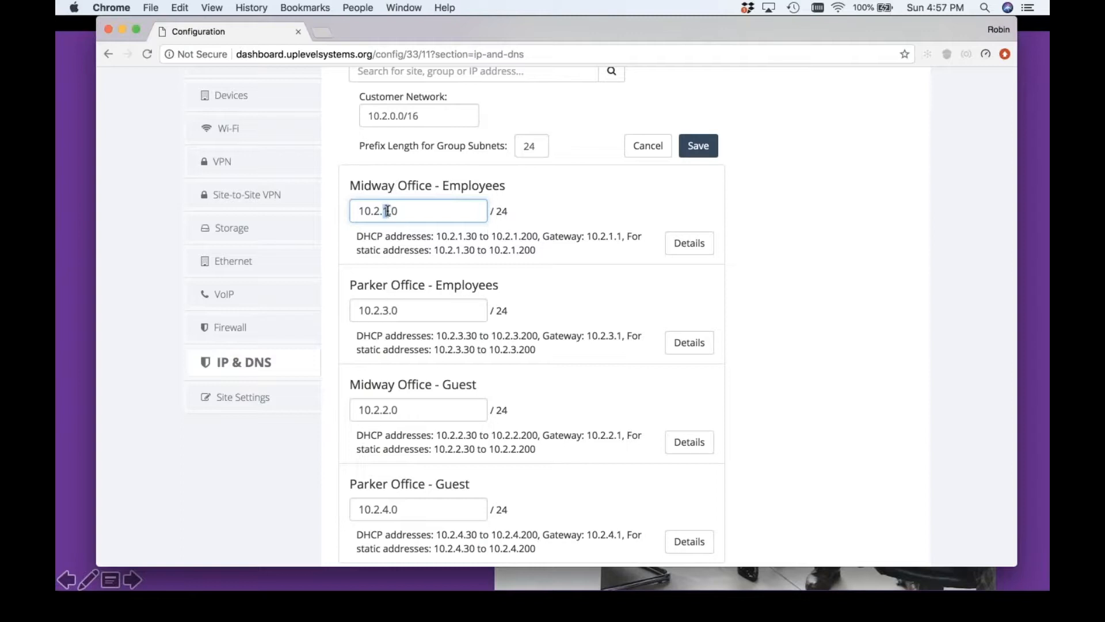
# Open the Midway Office employees network details, turn off DHCP, and close the configuration
pyautogui.scroll(1, 518, 247)
pyautogui.click(681, 289)
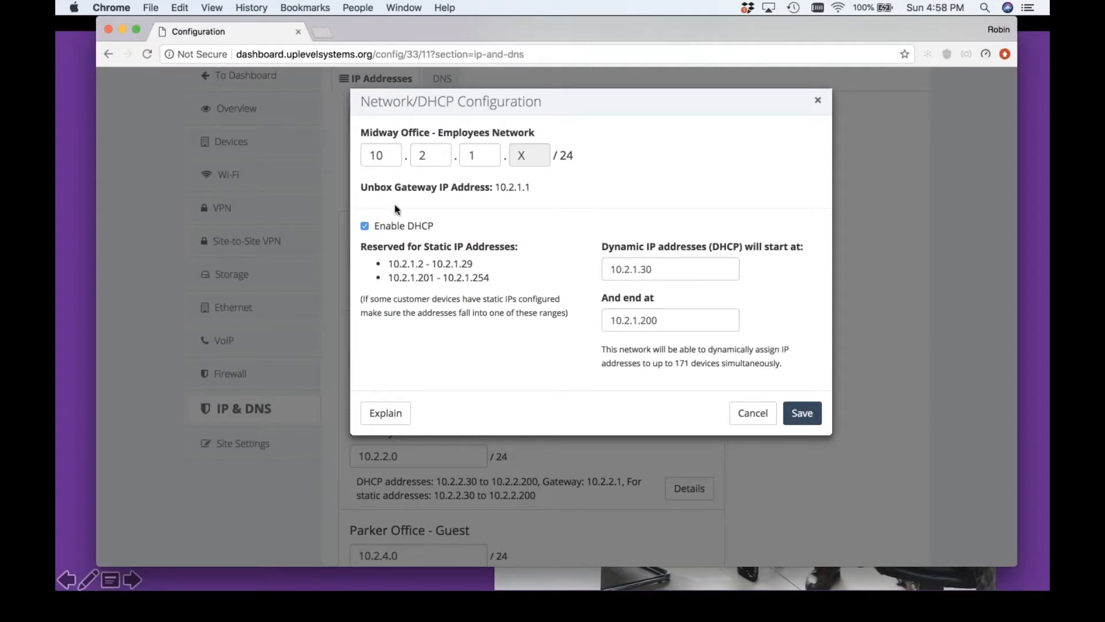
pyautogui.click(365, 227)
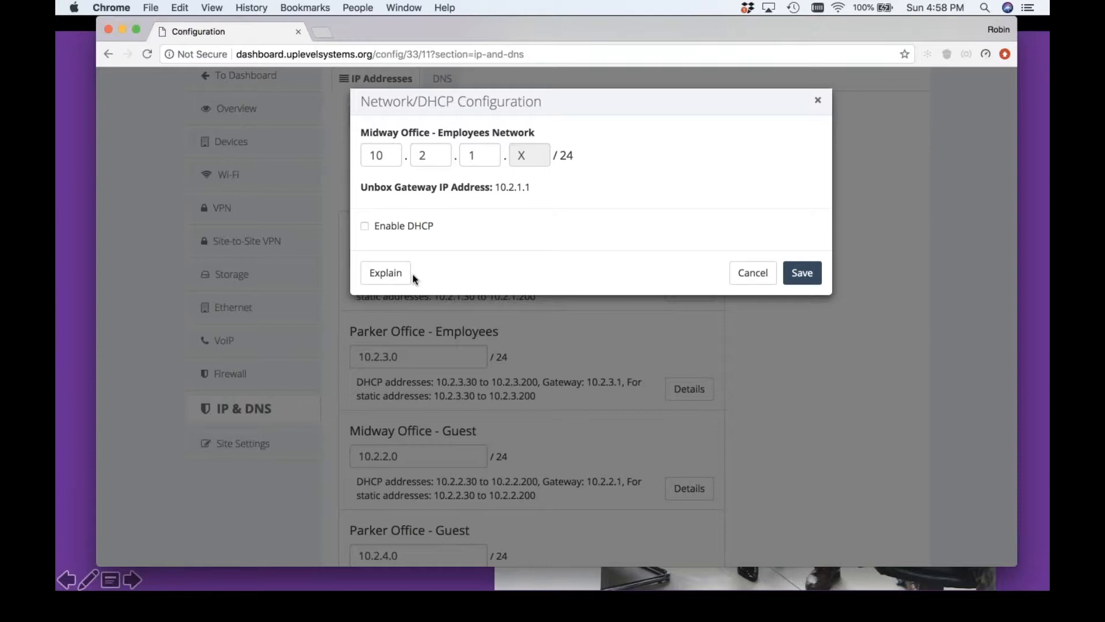
pyautogui.click(820, 269)
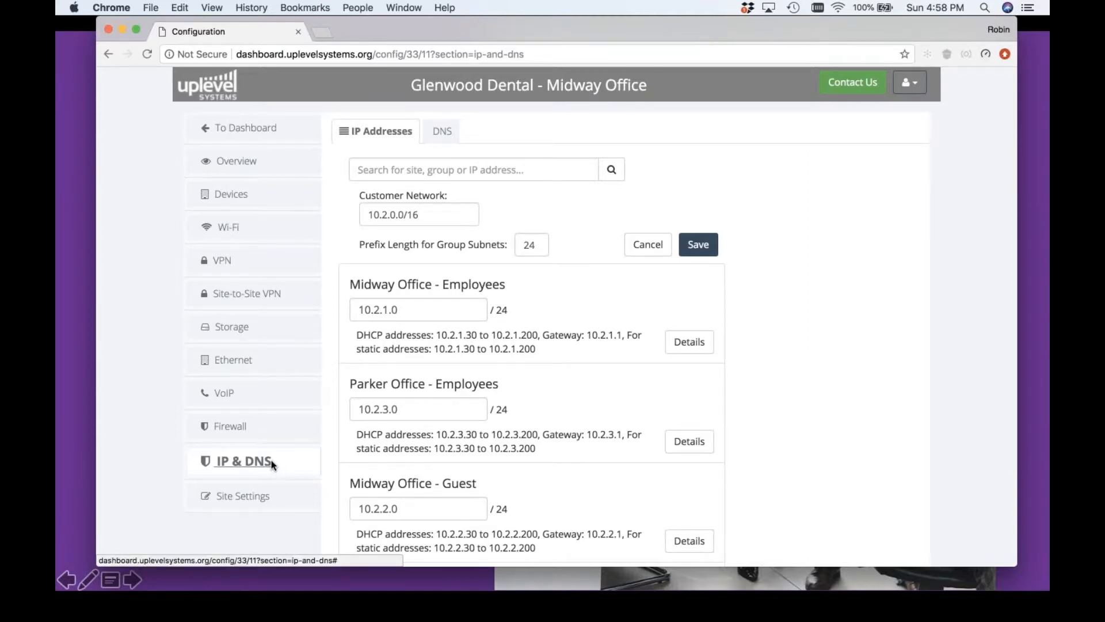
# Review the site's Dynamic DNS settings, switching the type to Uplevel and back to Dyn DNS, and cancel the edit
pyautogui.click(440, 130)
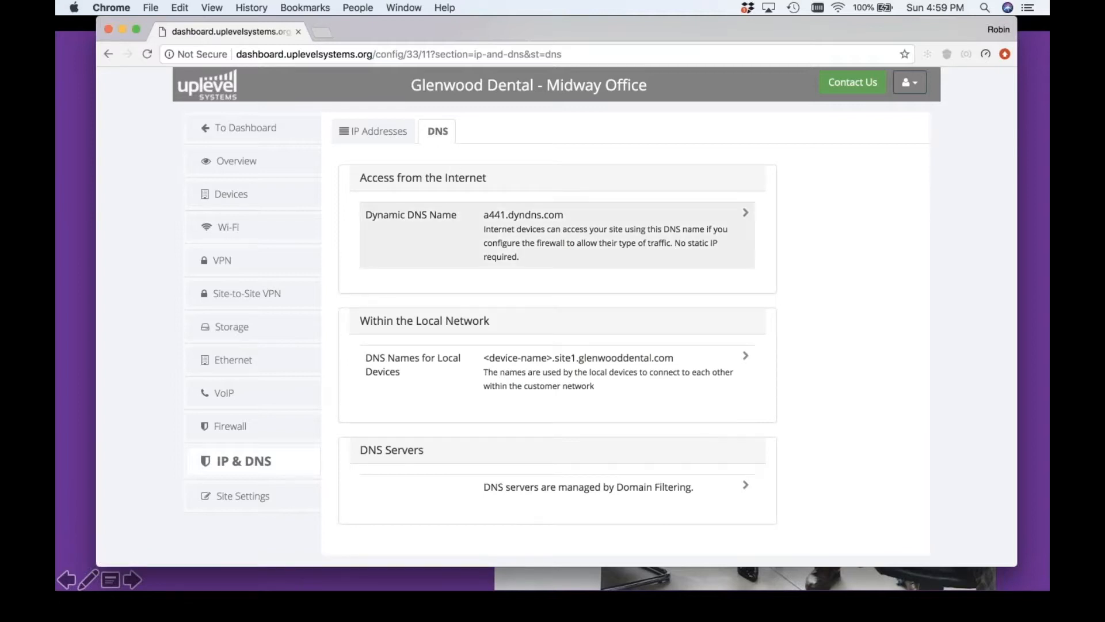
pyautogui.click(383, 209)
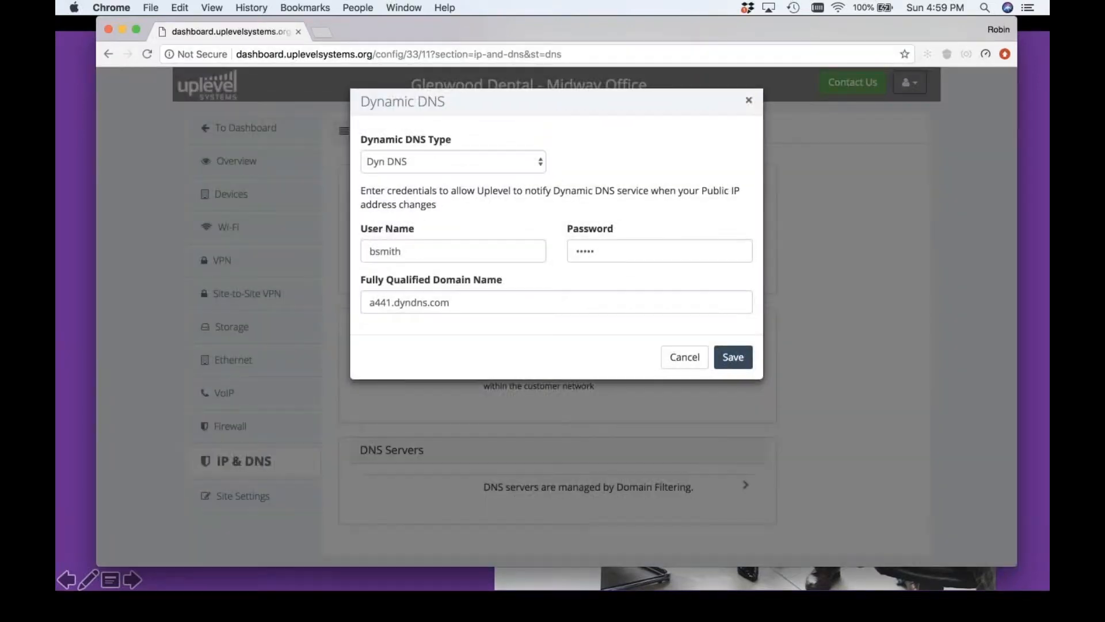
pyautogui.click(483, 163)
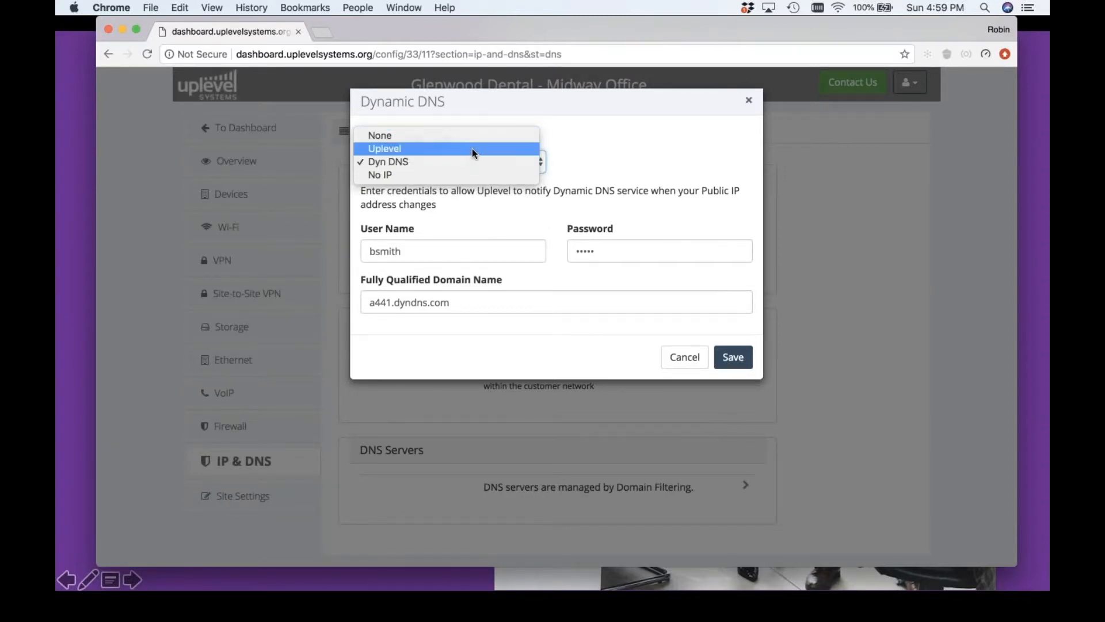
pyautogui.click(472, 148)
pyautogui.click(466, 155)
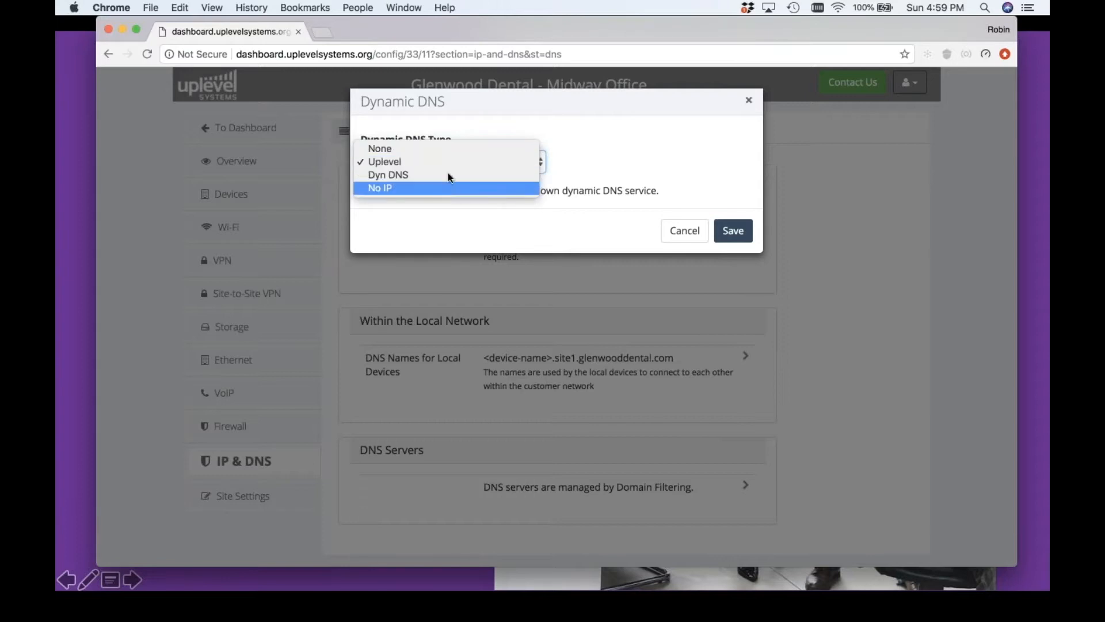
pyautogui.click(450, 174)
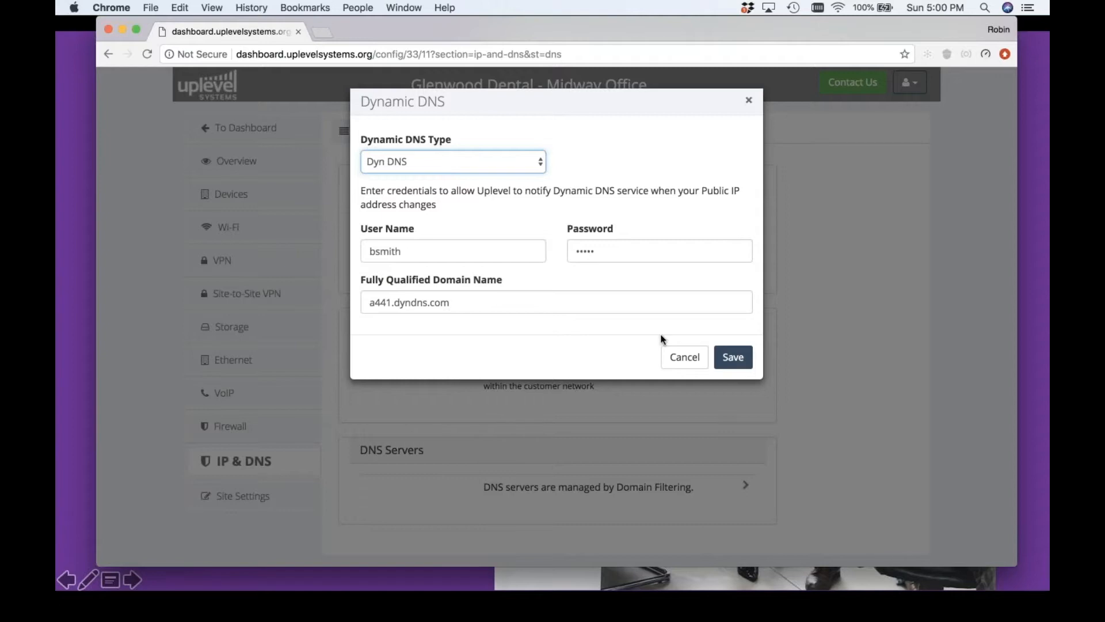
pyautogui.click(685, 353)
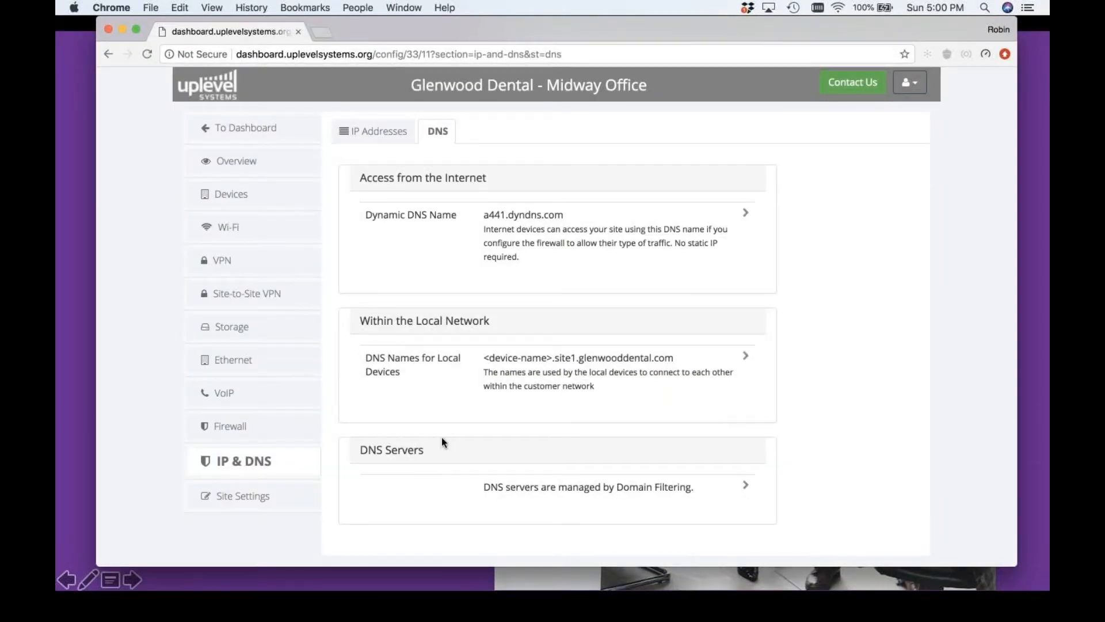
# Review the DNS names for local devices without saving, and examine how the DNS servers are managed
pyautogui.click(414, 371)
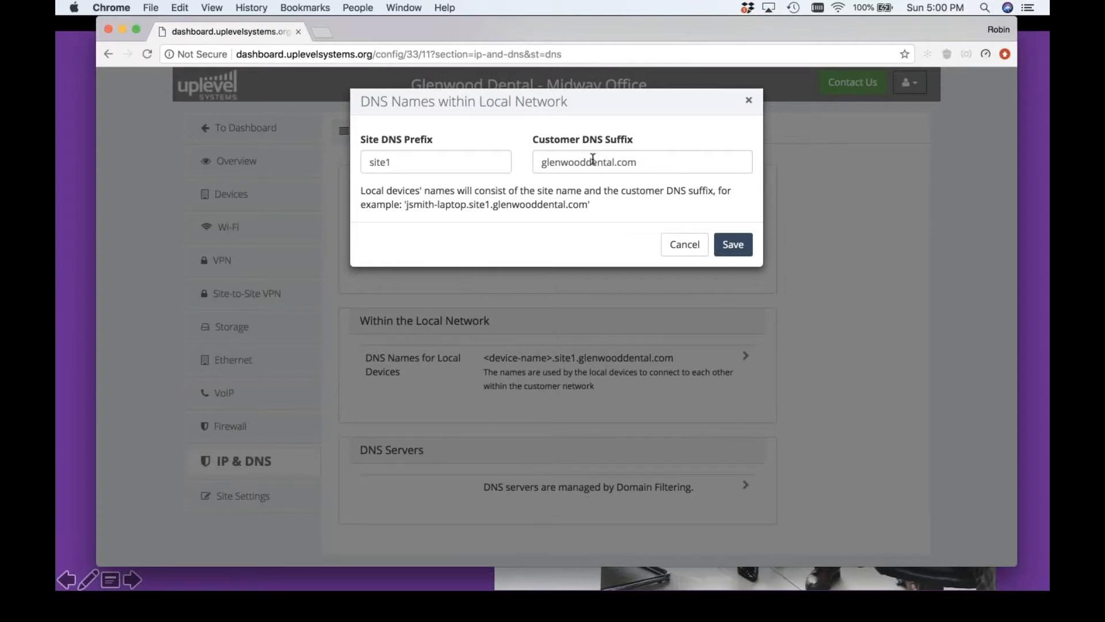
pyautogui.click(684, 245)
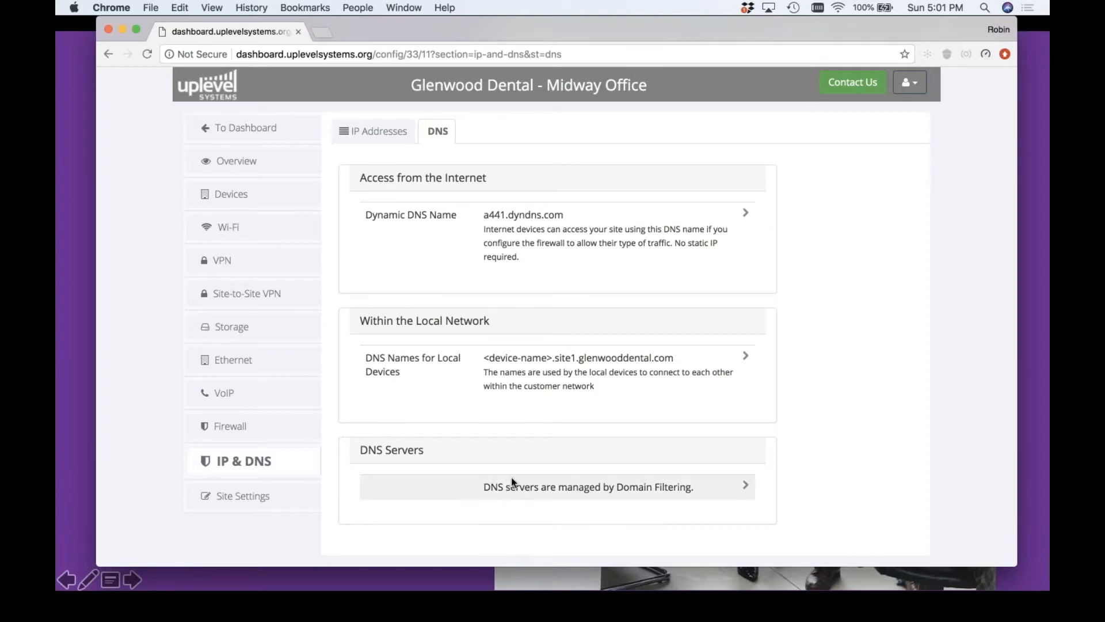
pyautogui.moveTo(476, 486); pyautogui.dragTo(728, 492)
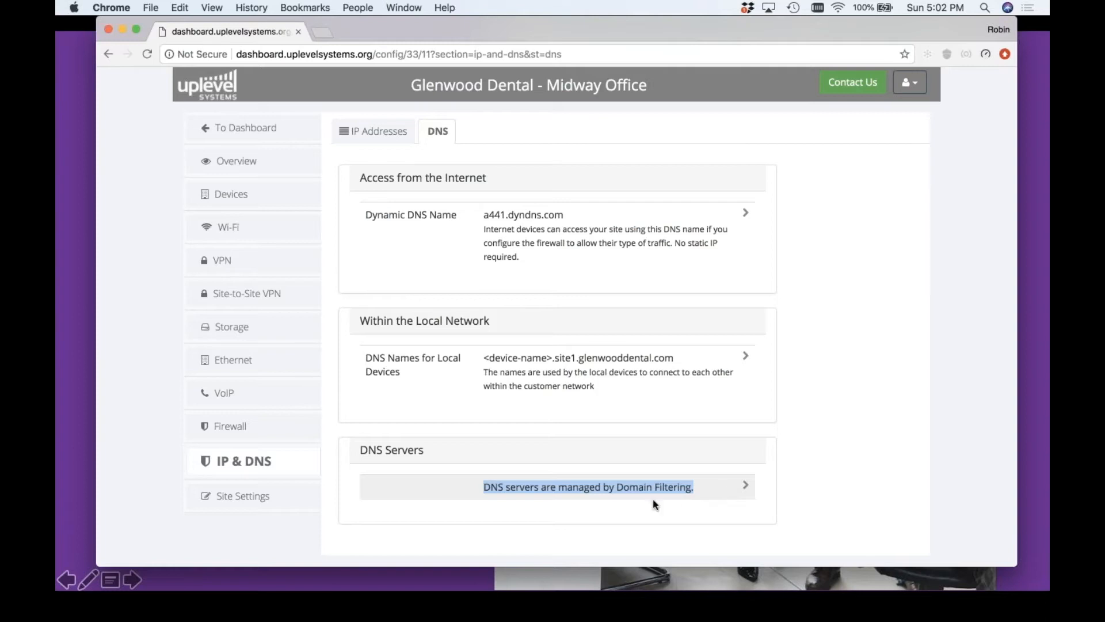
# Open the firewall statistics for the Midway Office and examine the Threat Analysis figures
pyautogui.click(254, 439)
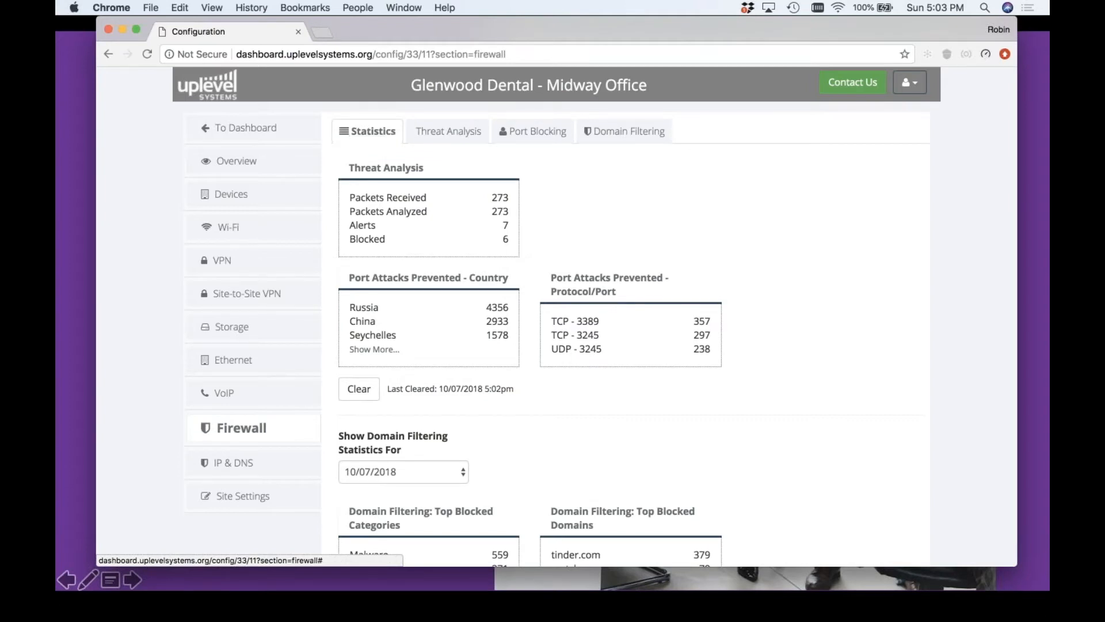
pyautogui.moveTo(351, 167); pyautogui.dragTo(498, 169)
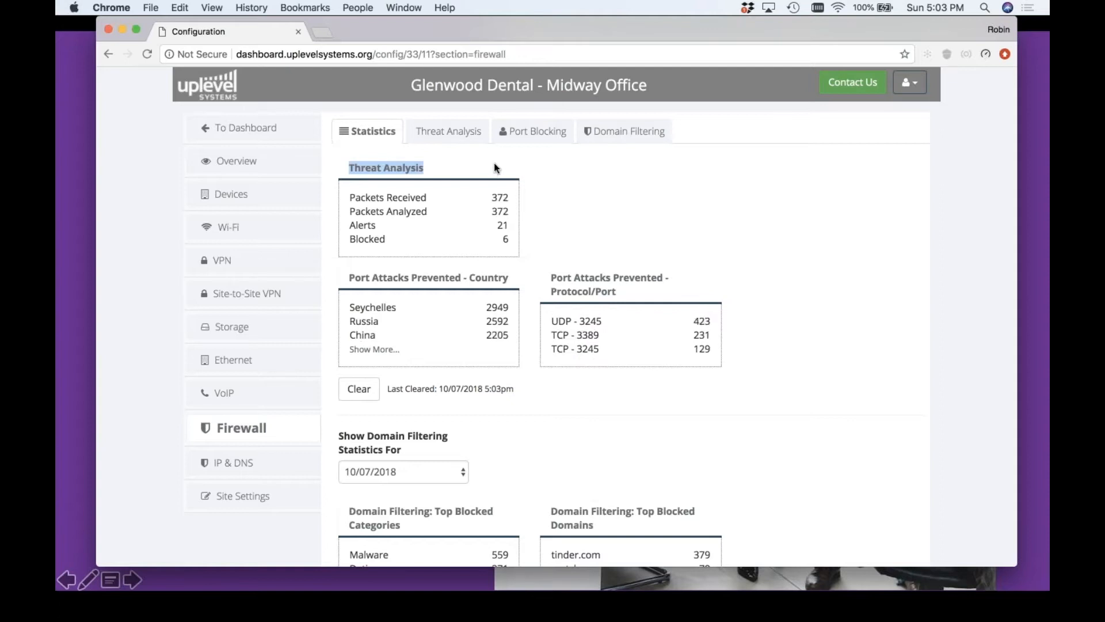
pyautogui.click(429, 217)
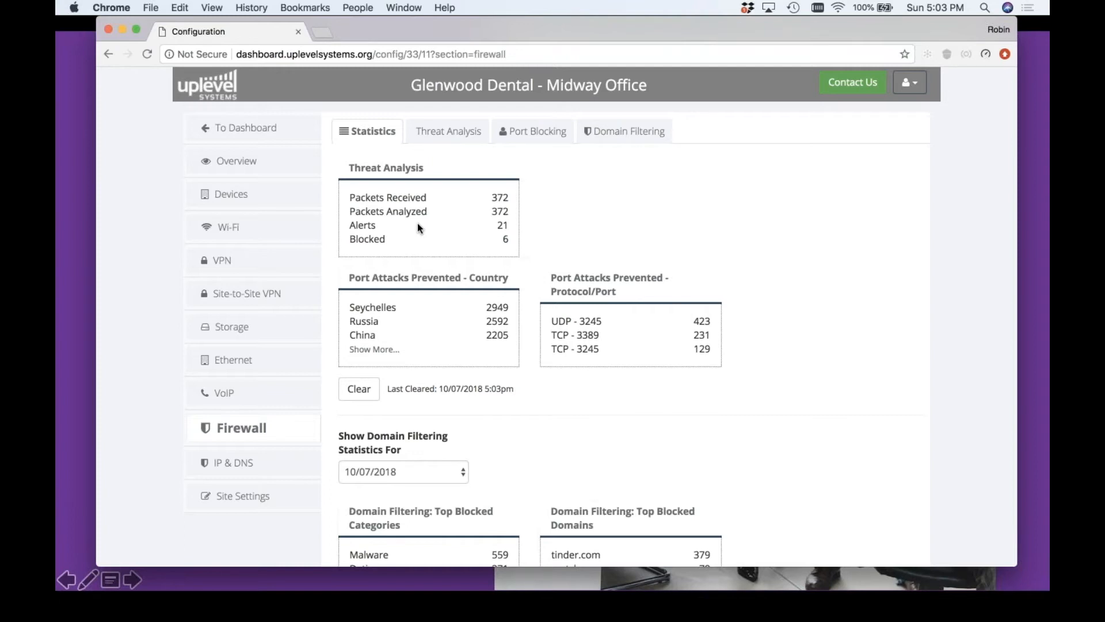
# Examine the prevented port attacks by country and by protocol/port, expanding the country list in full
pyautogui.moveTo(348, 278); pyautogui.dragTo(634, 291)
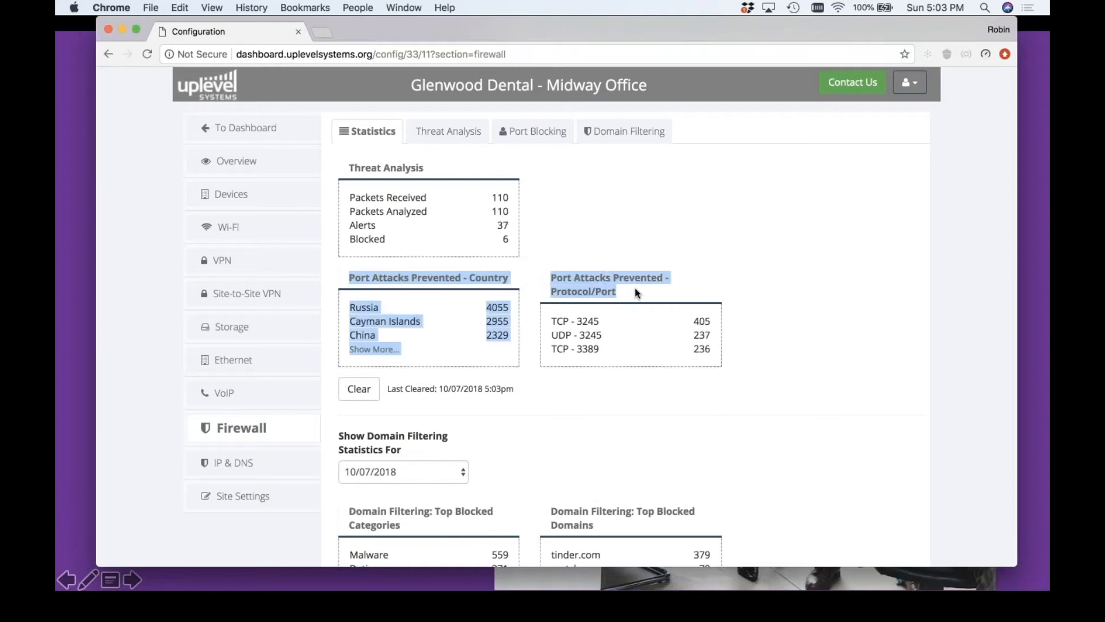
pyautogui.click(423, 349)
pyautogui.click(446, 357)
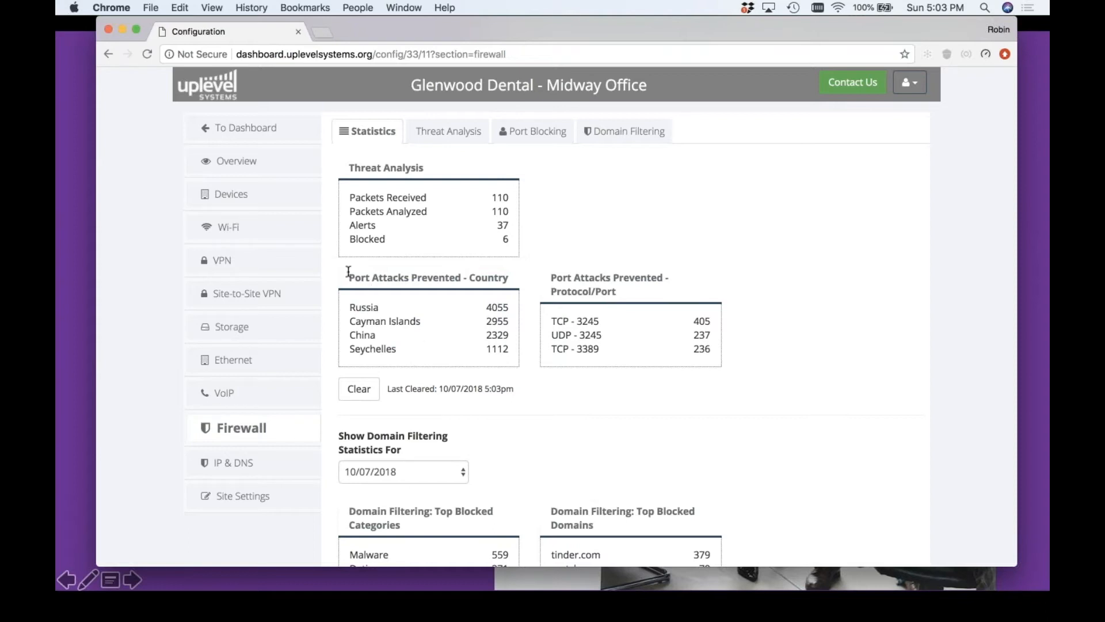
pyautogui.moveTo(348, 277); pyautogui.dragTo(525, 280)
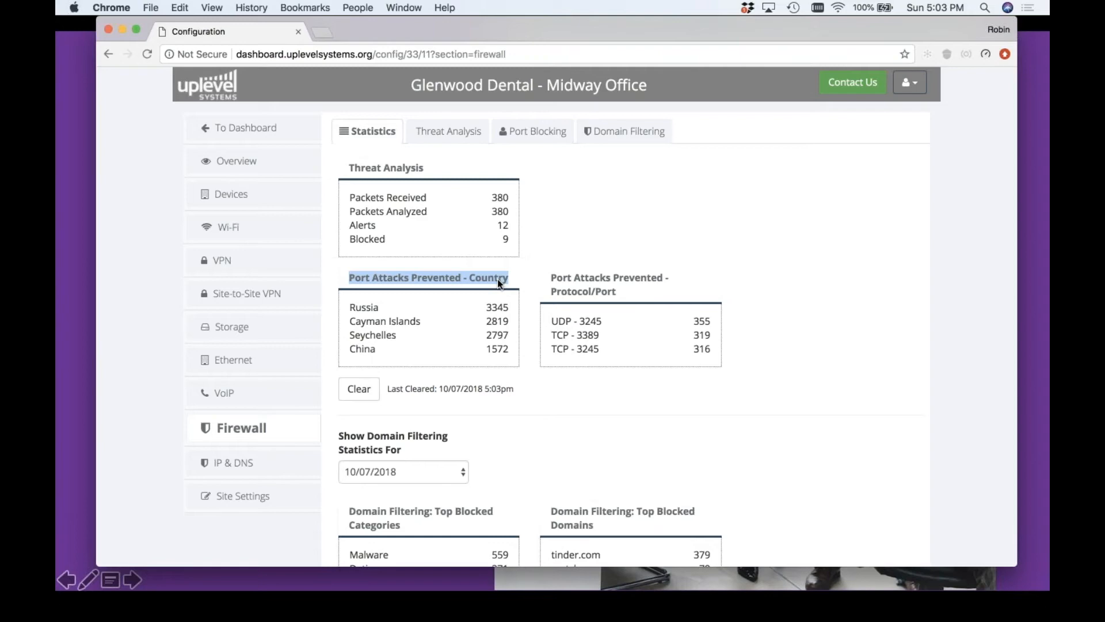
pyautogui.moveTo(349, 307); pyautogui.dragTo(378, 306)
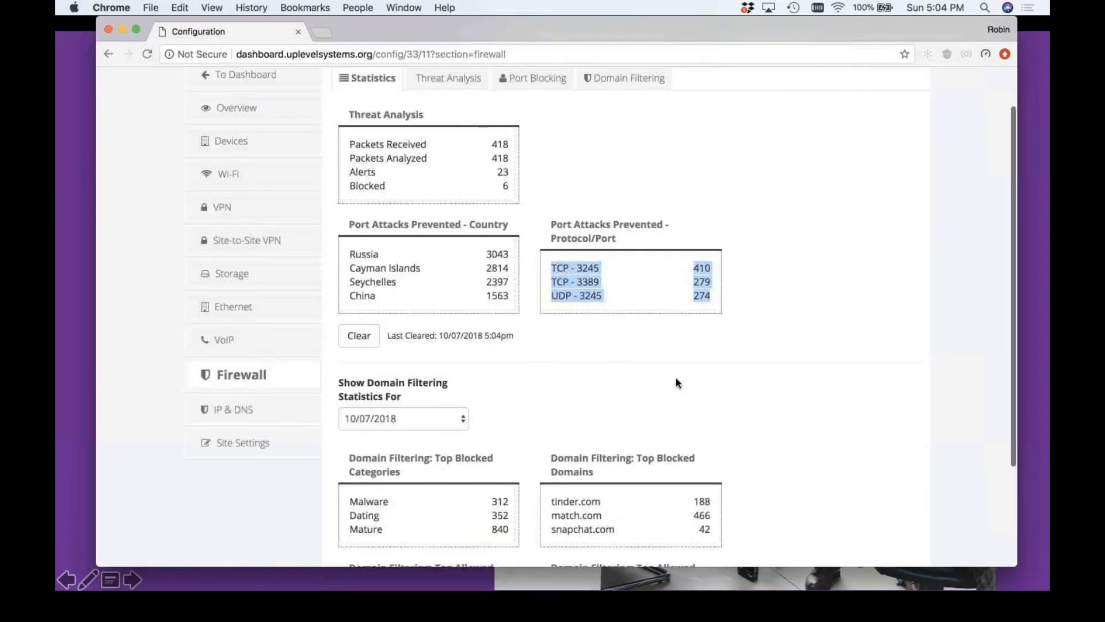
pyautogui.scroll(-3, 675, 378)
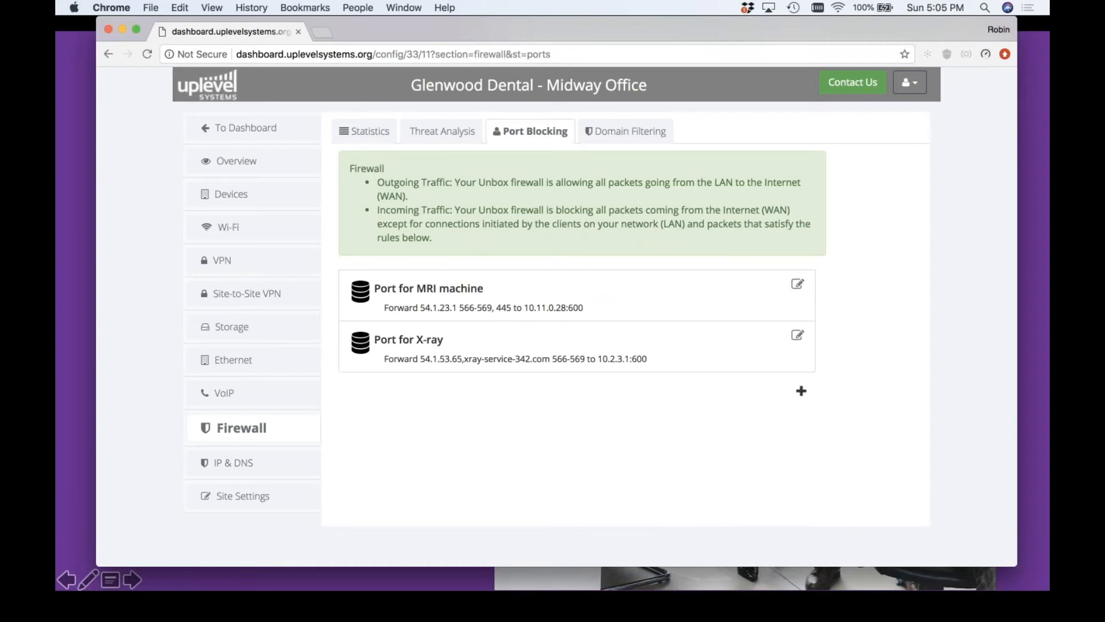
# Open the Firewall Rule Library, inspect the name and traffic source fields of a new rule, and cancel it
pyautogui.click(909, 83)
pyautogui.click(850, 217)
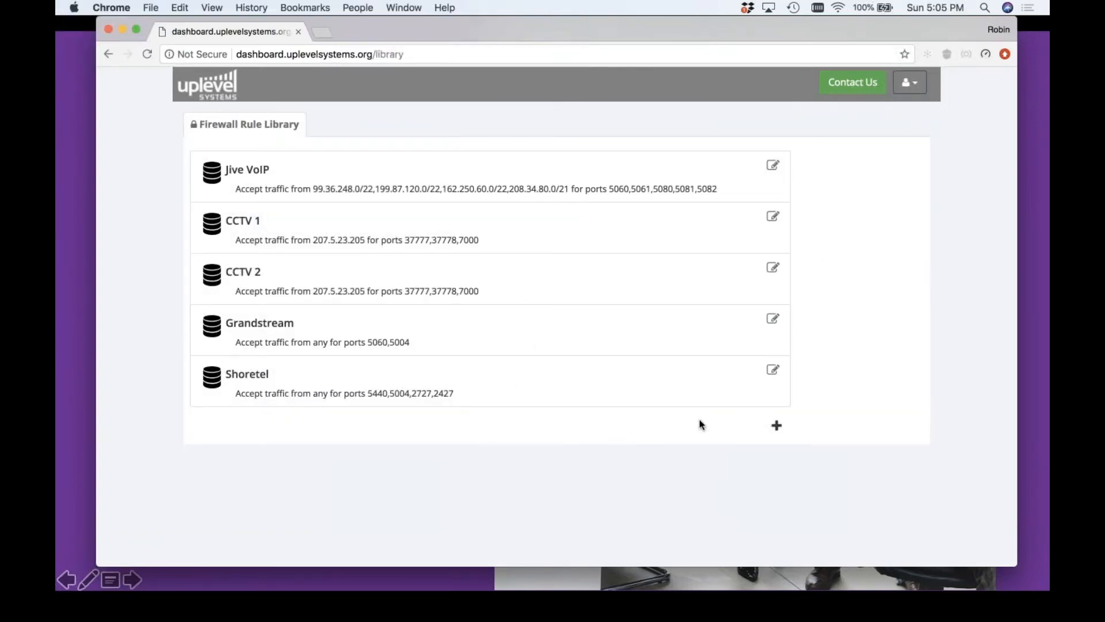
pyautogui.click(777, 427)
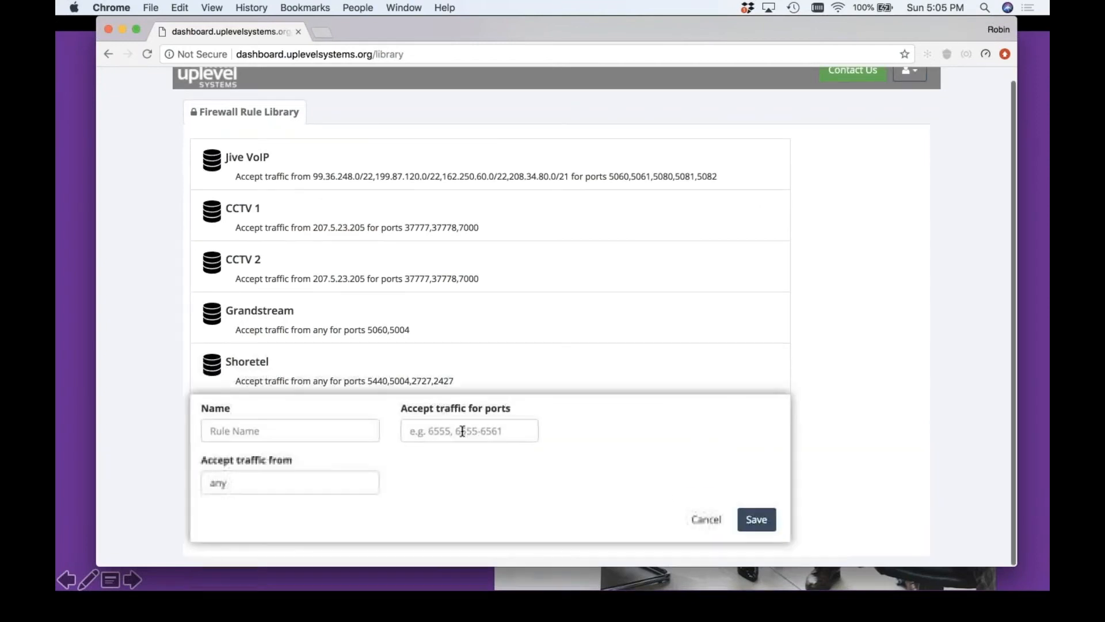
pyautogui.click(276, 439)
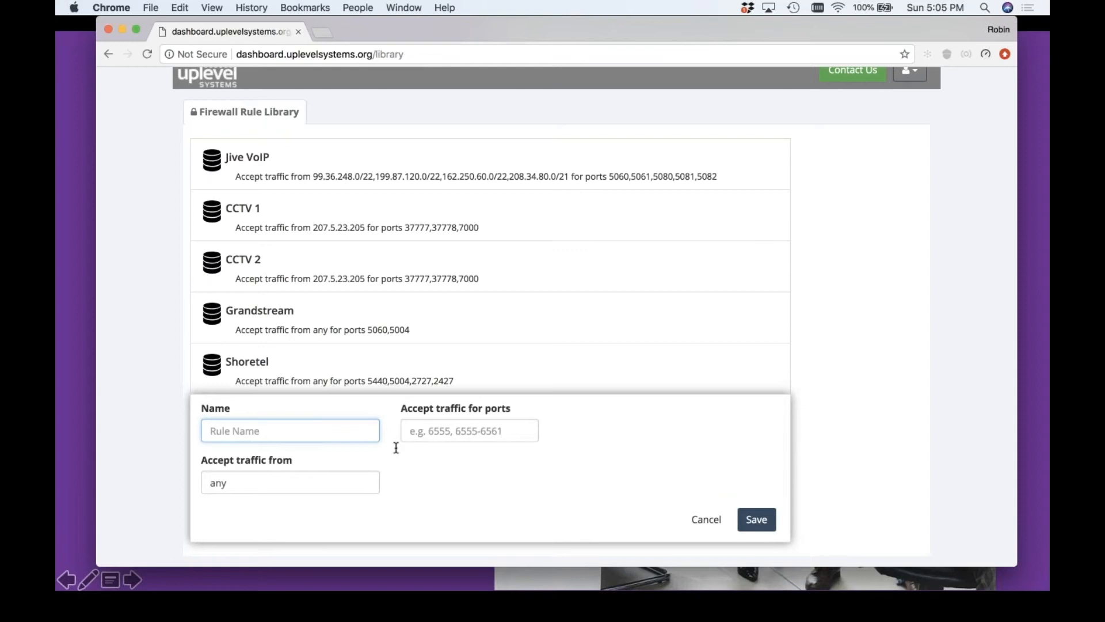
pyautogui.click(276, 486)
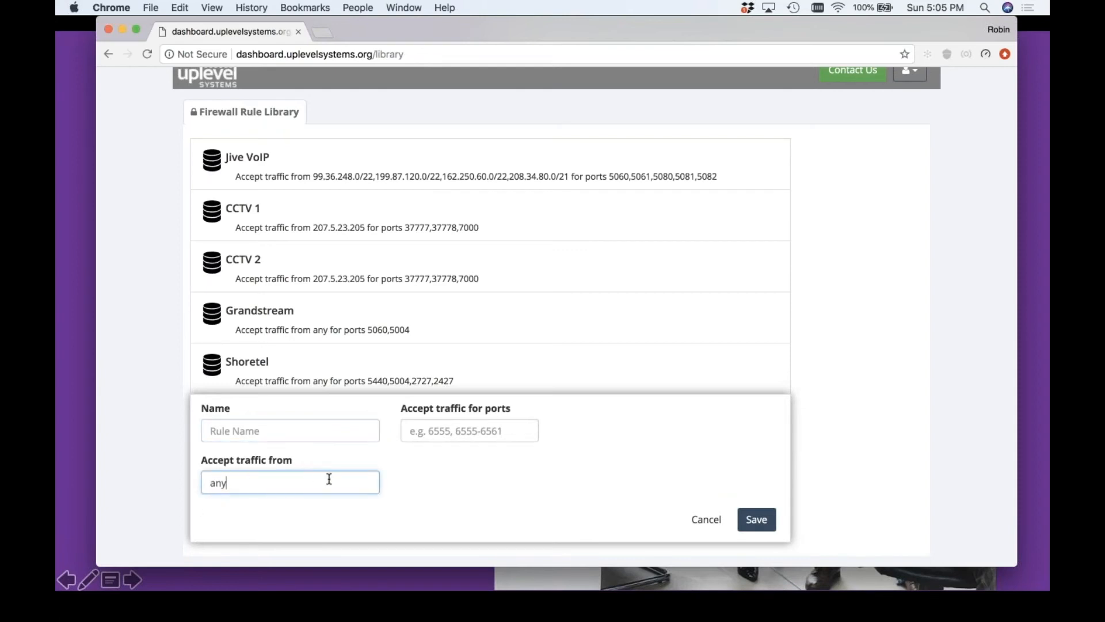
pyautogui.click(708, 524)
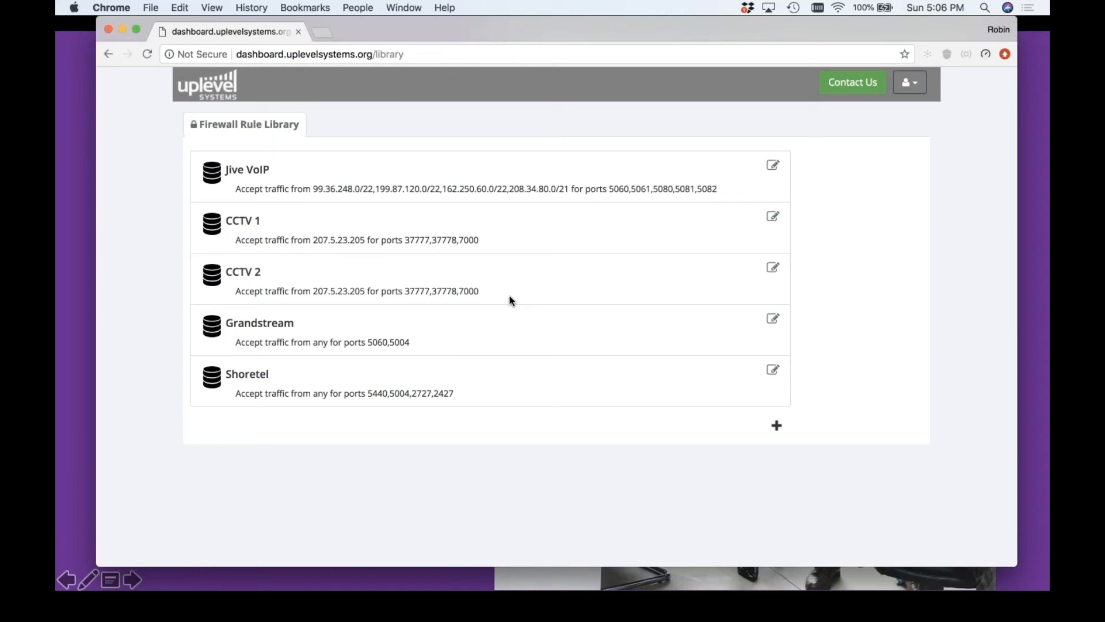
# Return to the Glenwood Dental Midway Office site and open its firewall port blocking rules
pyautogui.click(207, 85)
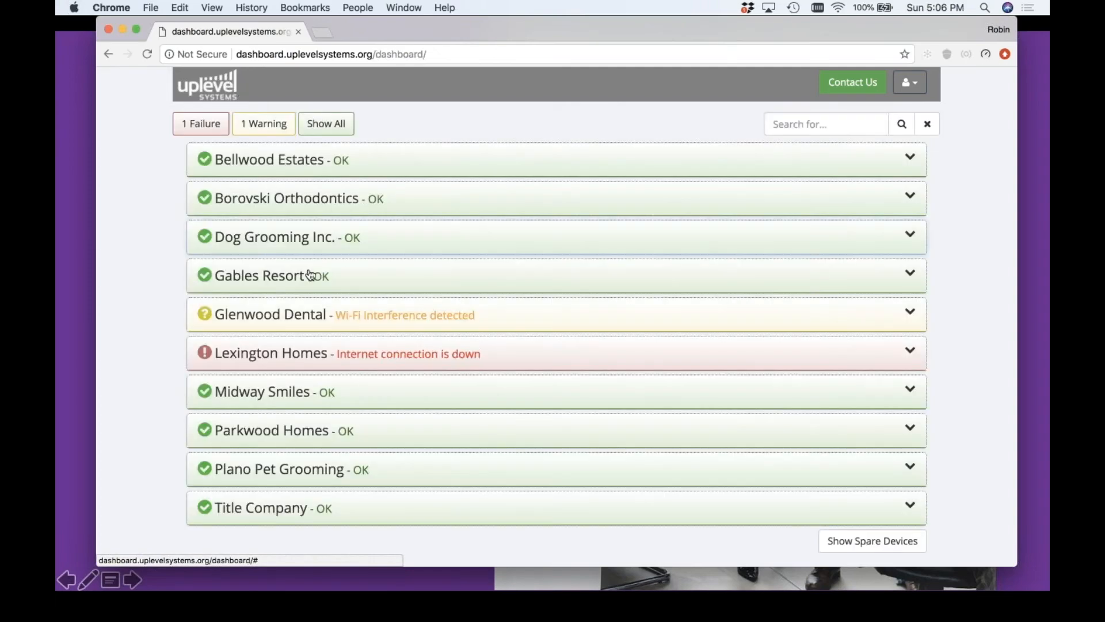
pyautogui.click(297, 316)
pyautogui.click(477, 364)
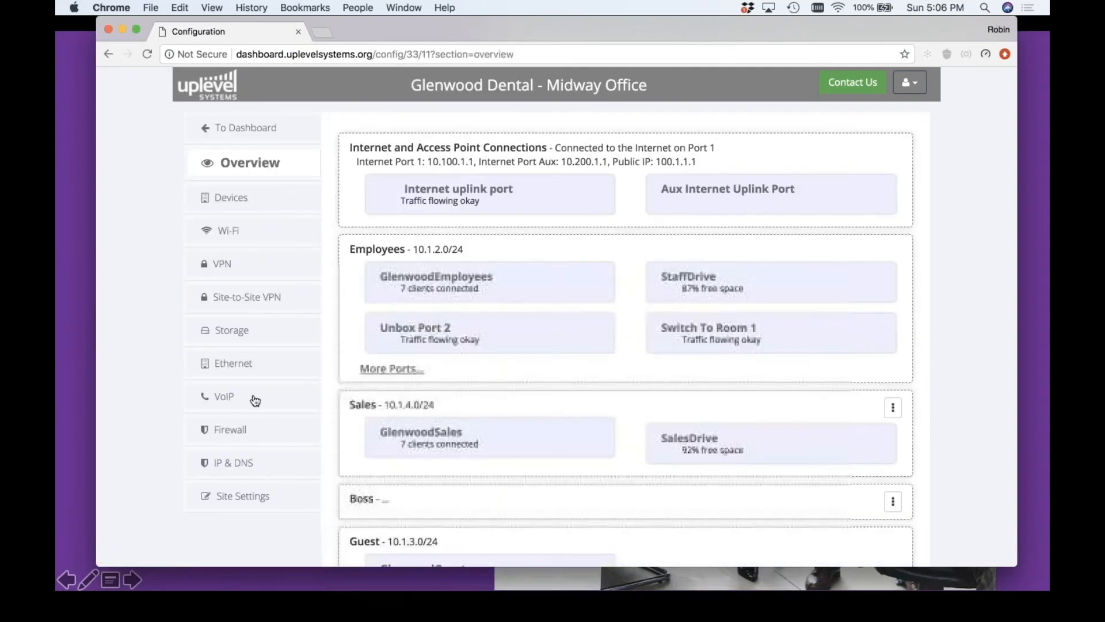
pyautogui.click(229, 429)
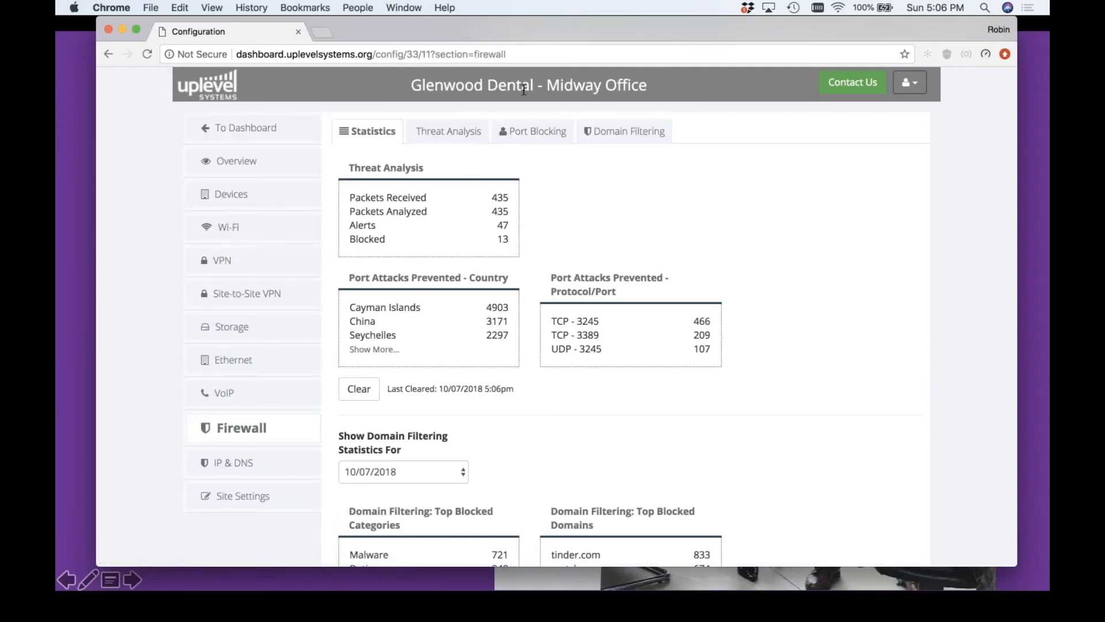
pyautogui.click(525, 134)
# Start a new port blocking rule from the CCTV 1 library rule and open the choices of local server for forwarding
pyautogui.scroll(-3, 814, 424)
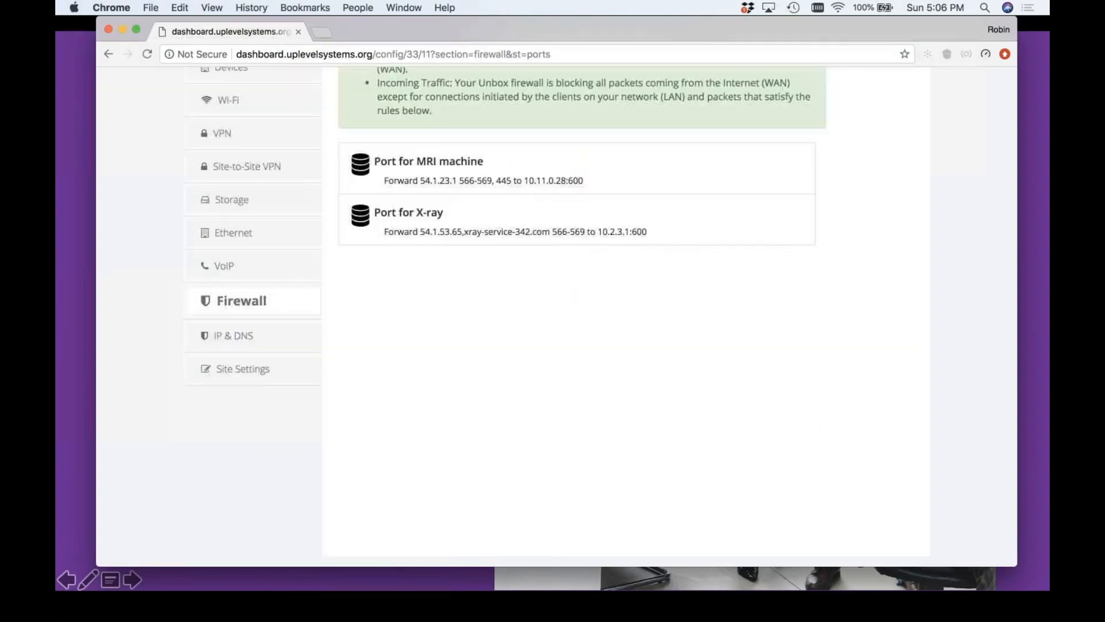
pyautogui.click(555, 314)
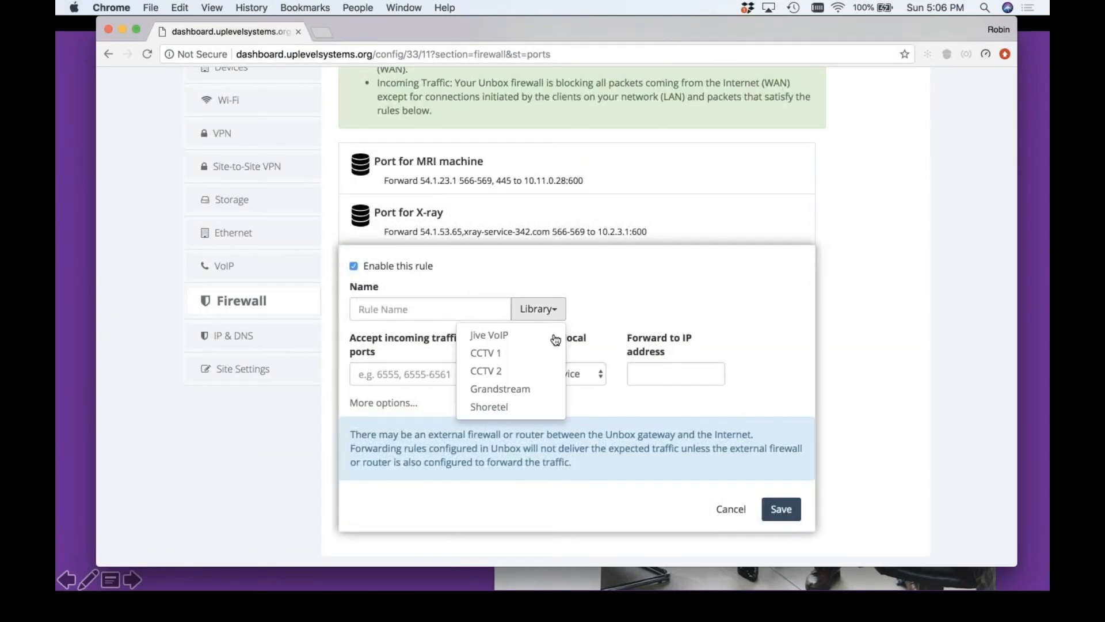
pyautogui.click(515, 359)
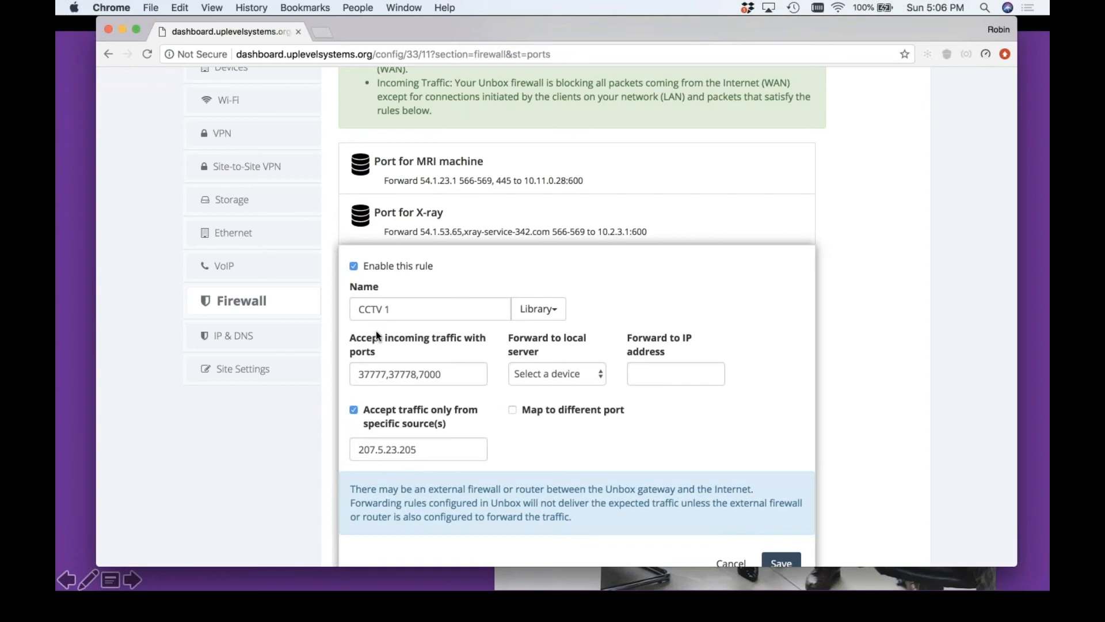
pyautogui.click(551, 374)
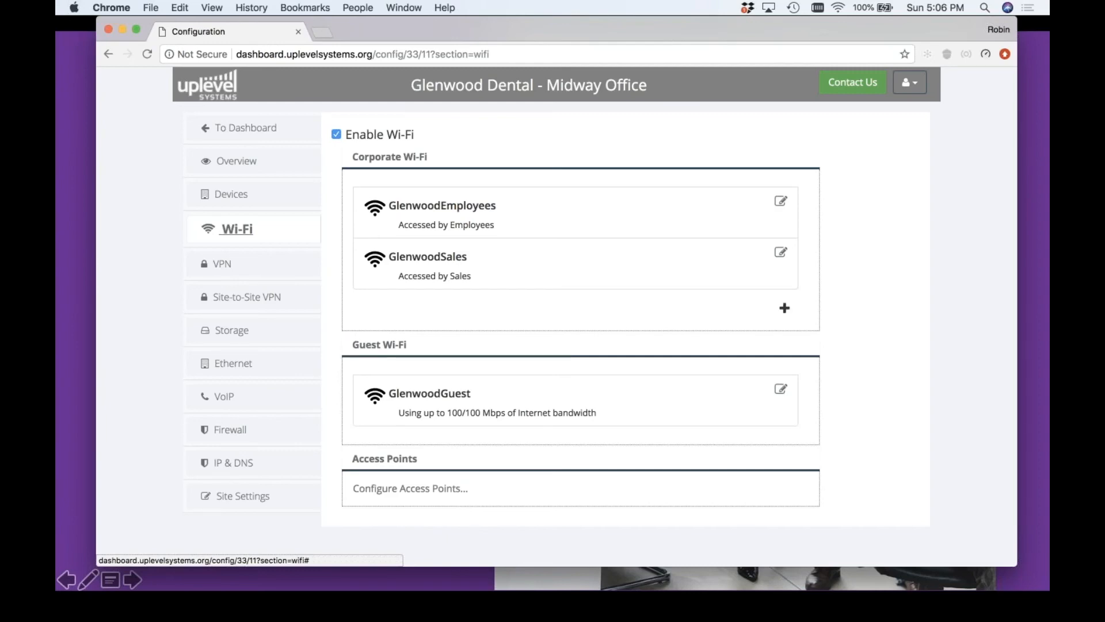
# Disable 2.4 GHz on the lion232 access point in the Wi-Fi settings and save the access point
pyautogui.click(449, 489)
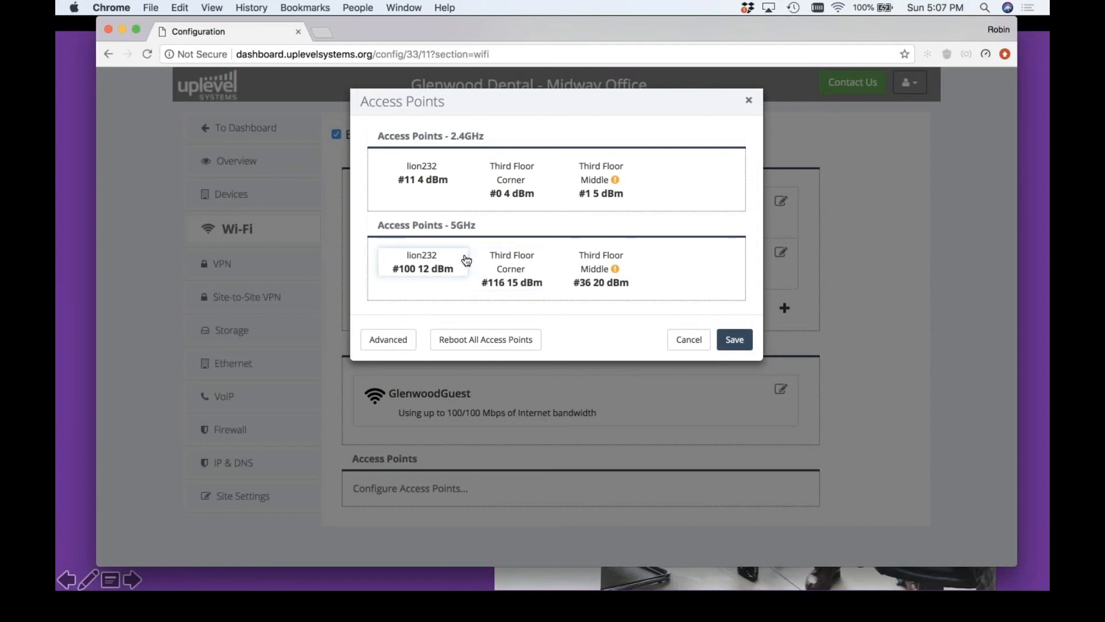
pyautogui.click(429, 207)
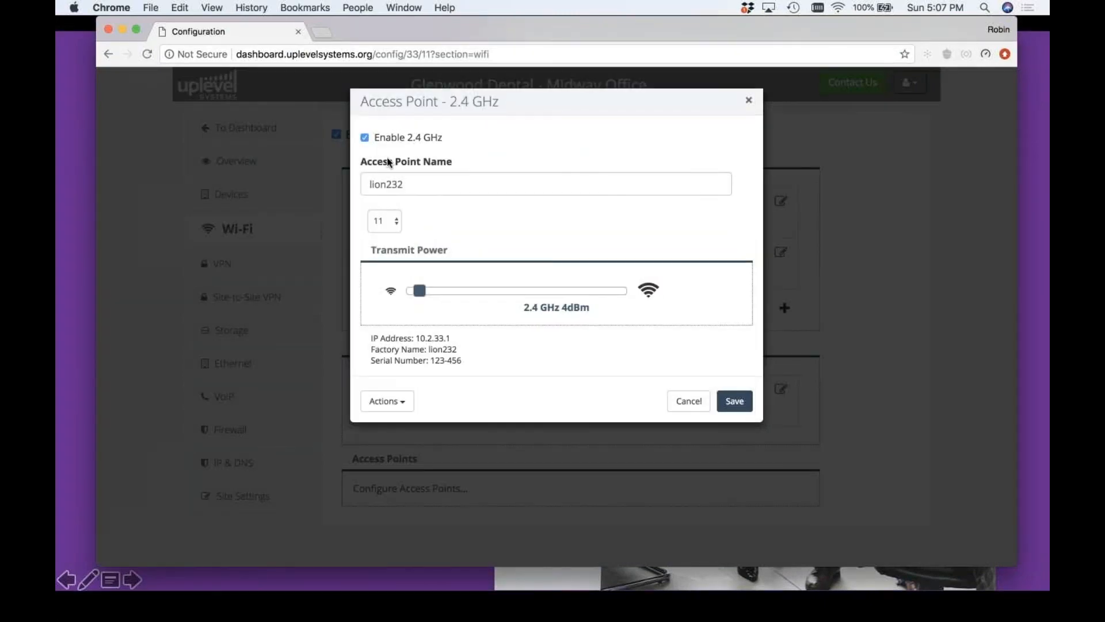
pyautogui.click(365, 139)
pyautogui.click(734, 400)
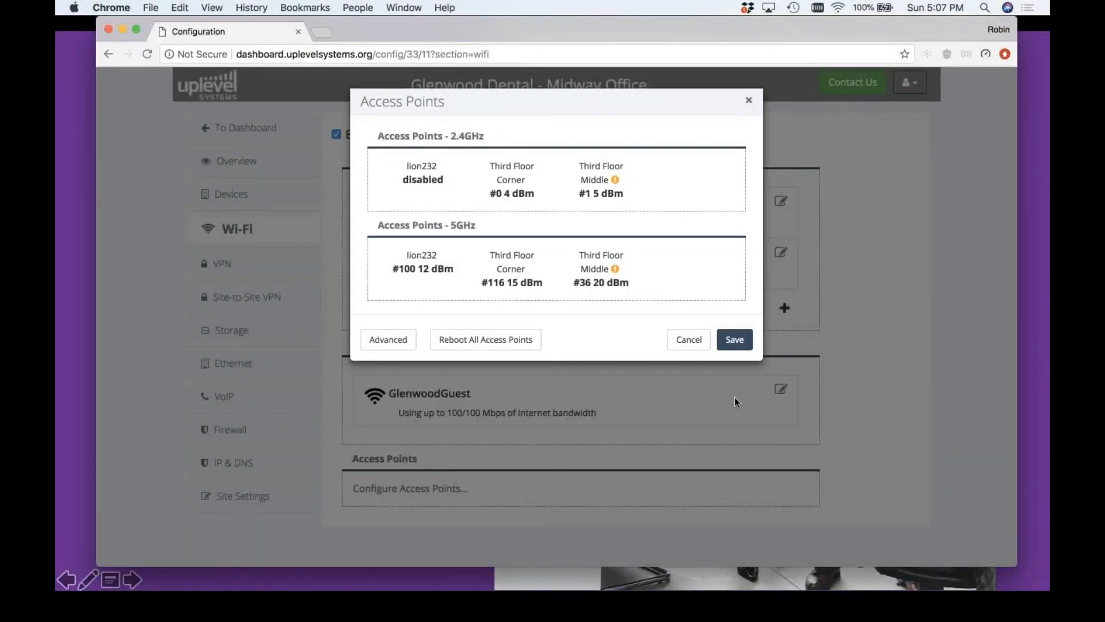